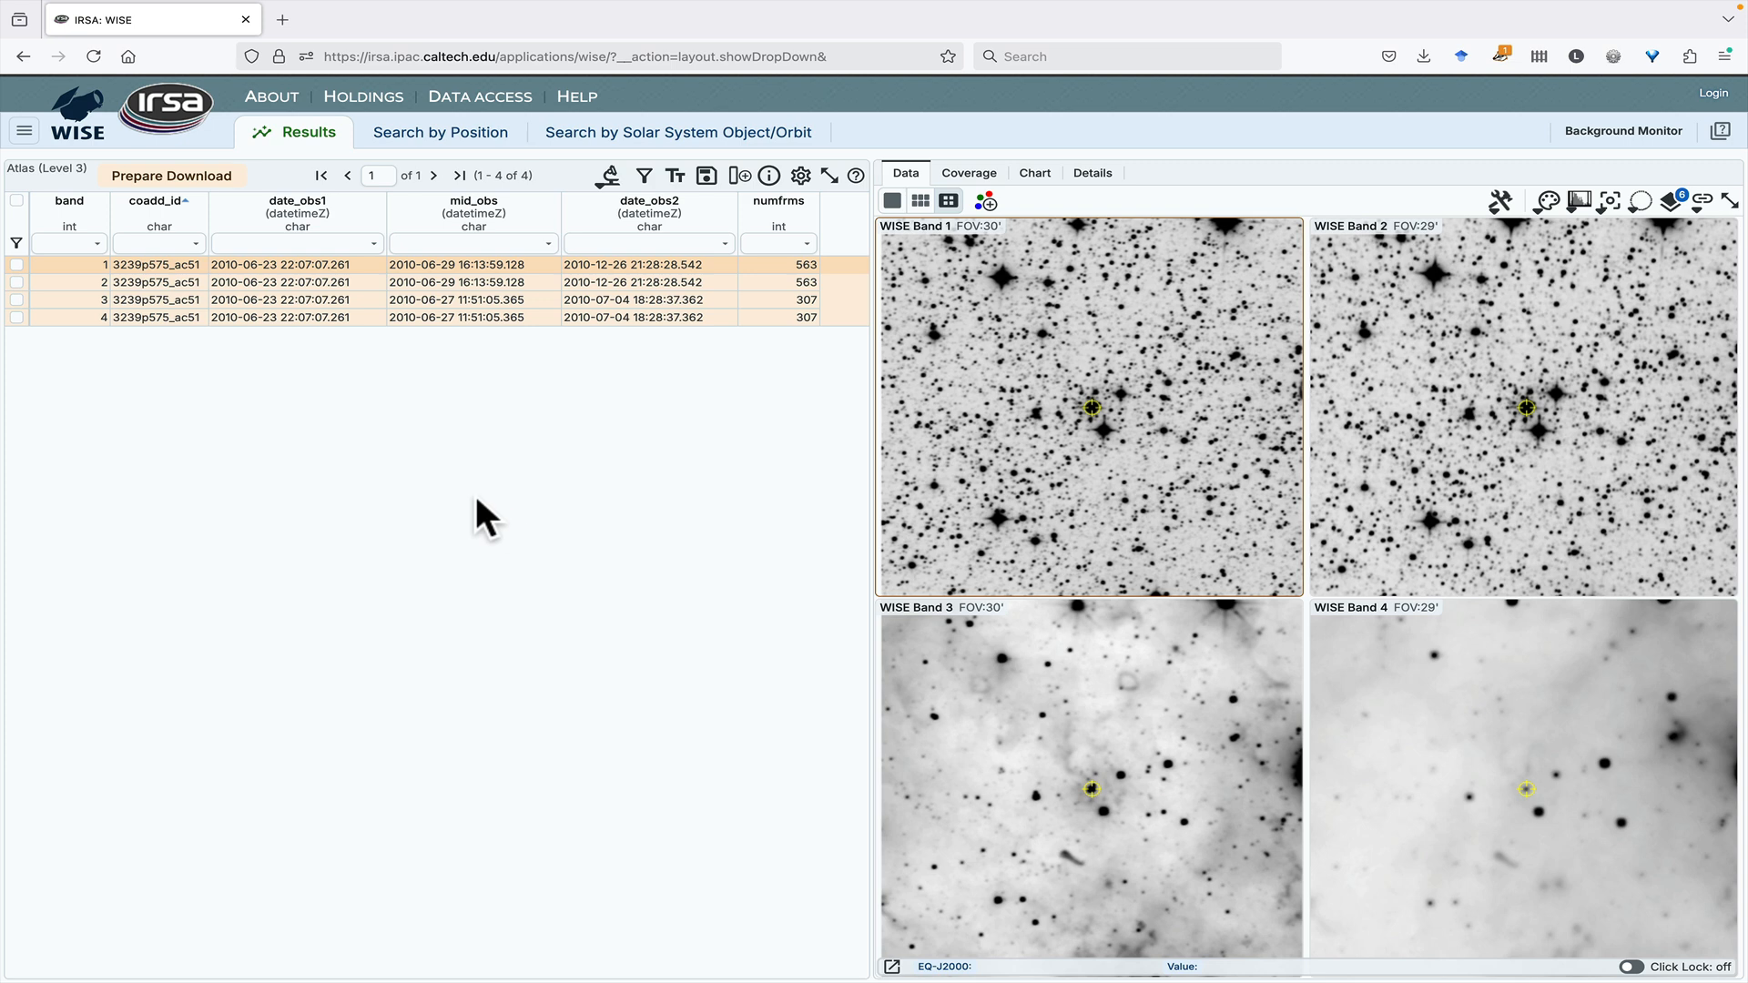
# Search the AllWISE Source Catalog using a Polygon search that covers the image area.
pyautogui.click(24, 132)
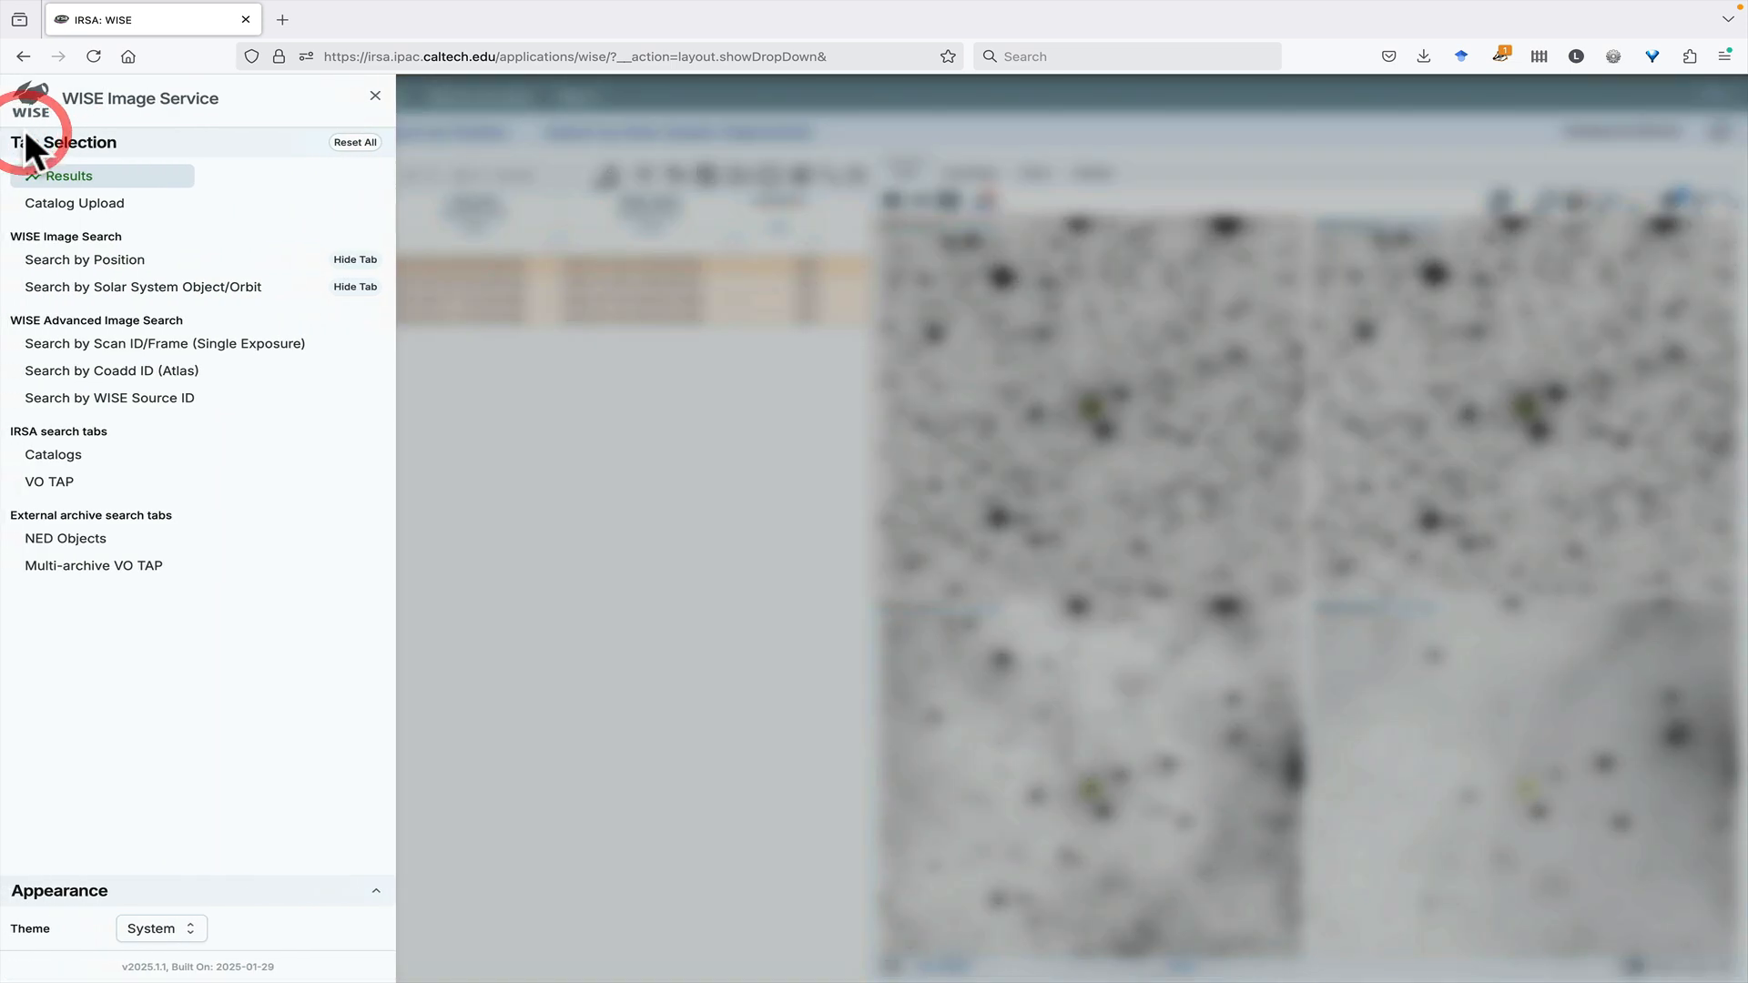
pyautogui.click(82, 455)
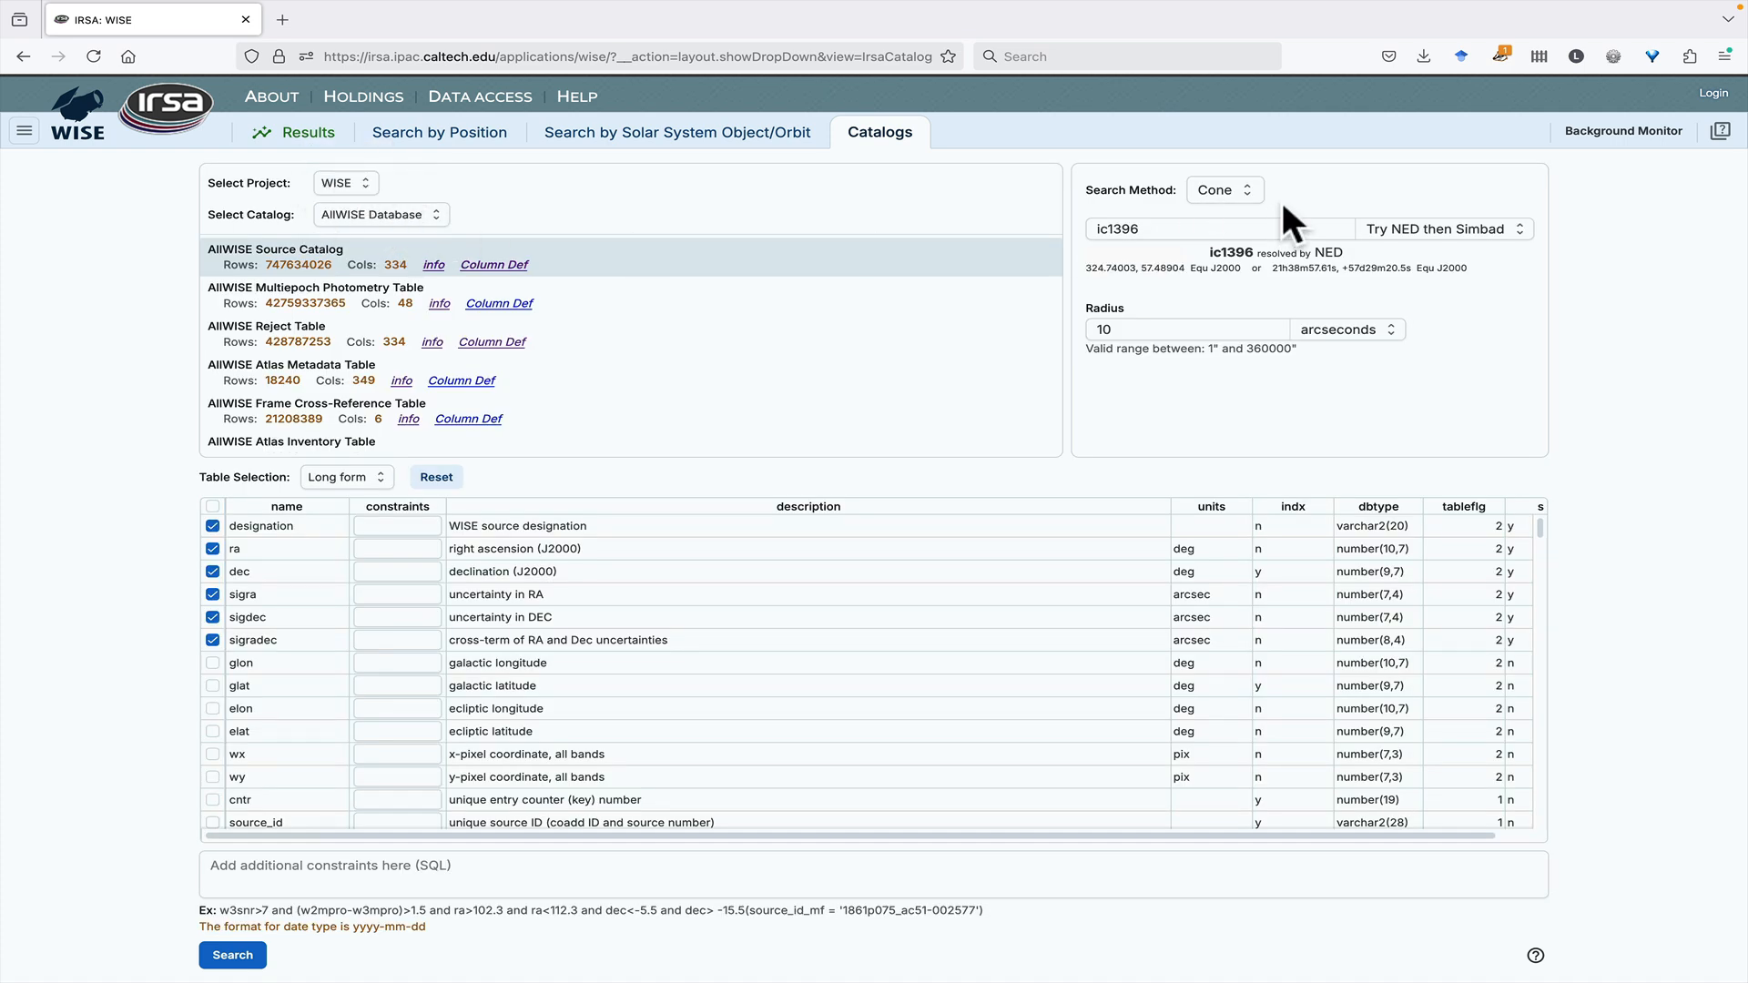
pyautogui.click(1224, 189)
pyautogui.click(1229, 313)
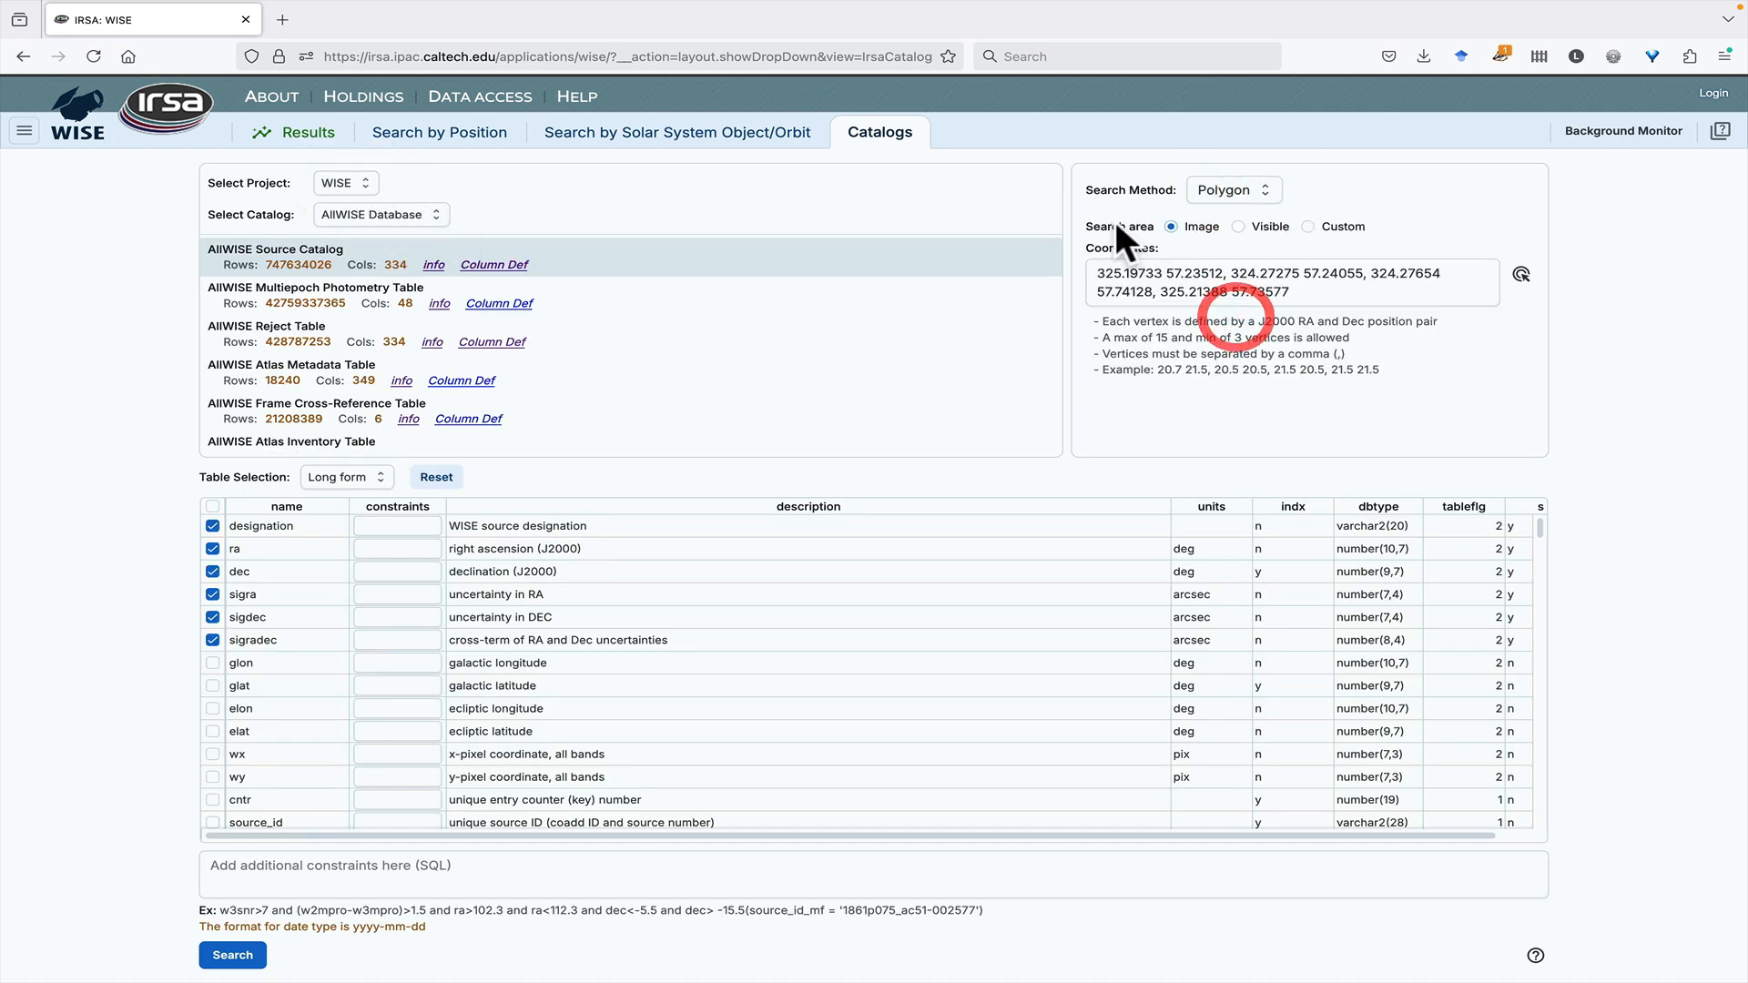
pyautogui.click(228, 954)
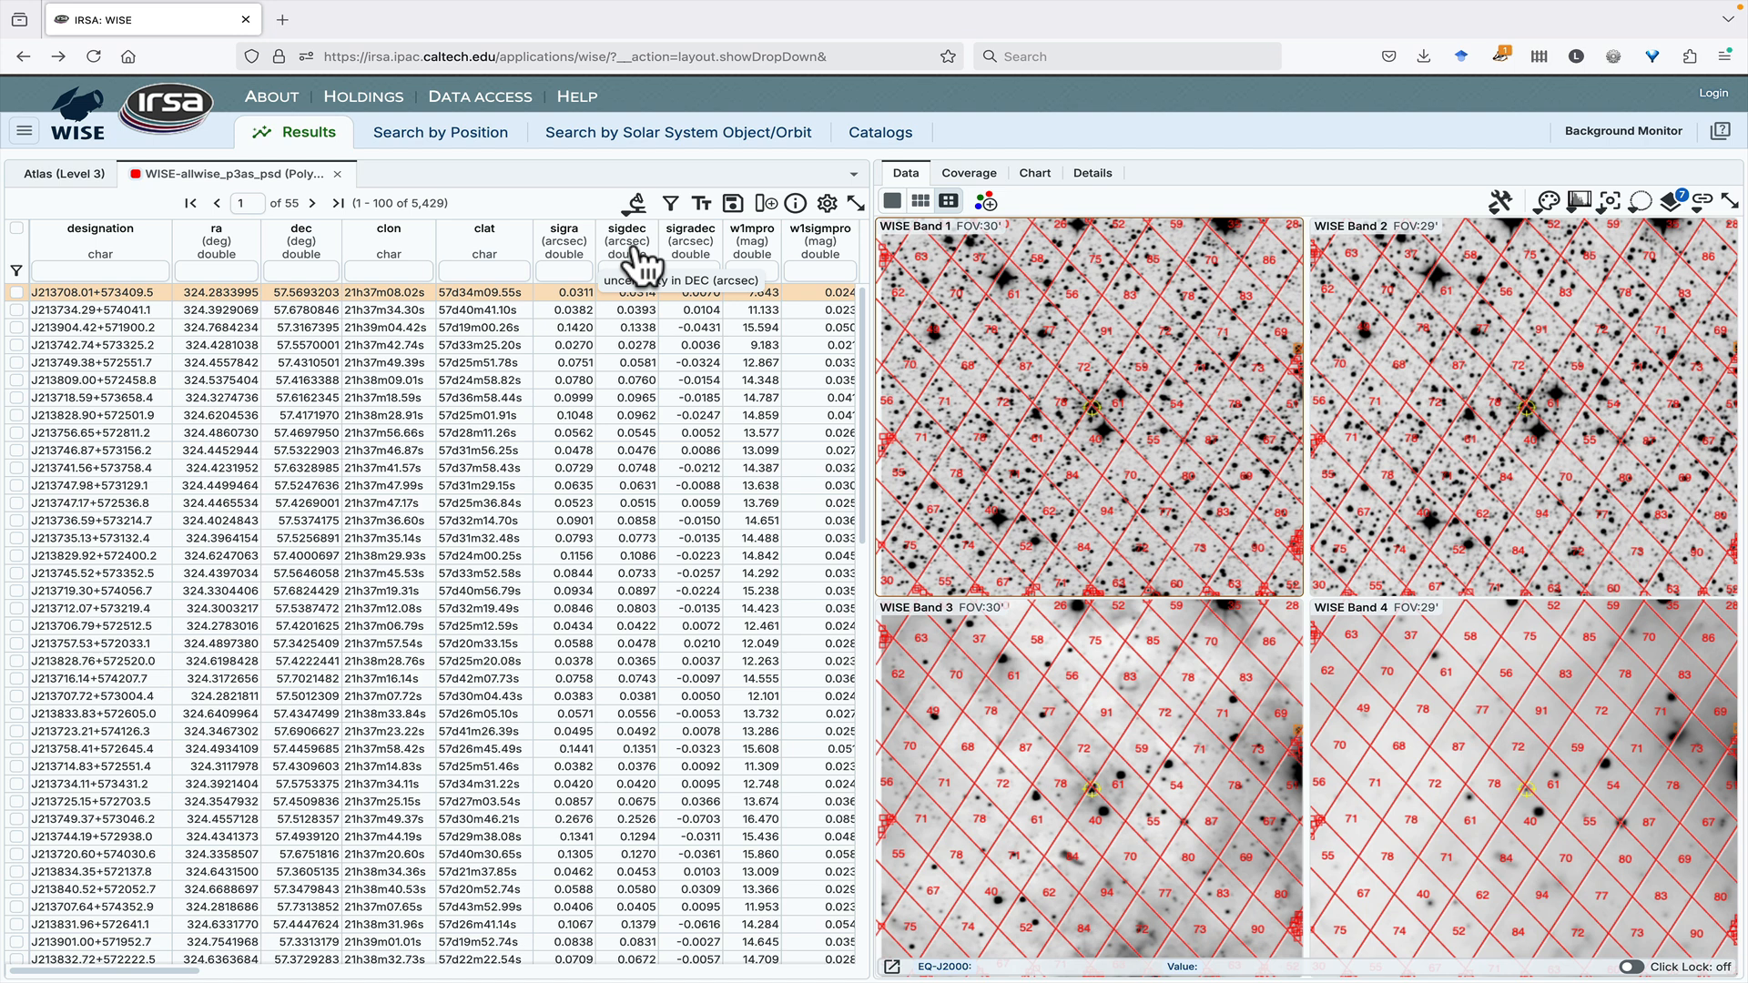
# Filter the catalog results to sources with w1snr > 10.
pyautogui.hscroll(5, 555, 271)
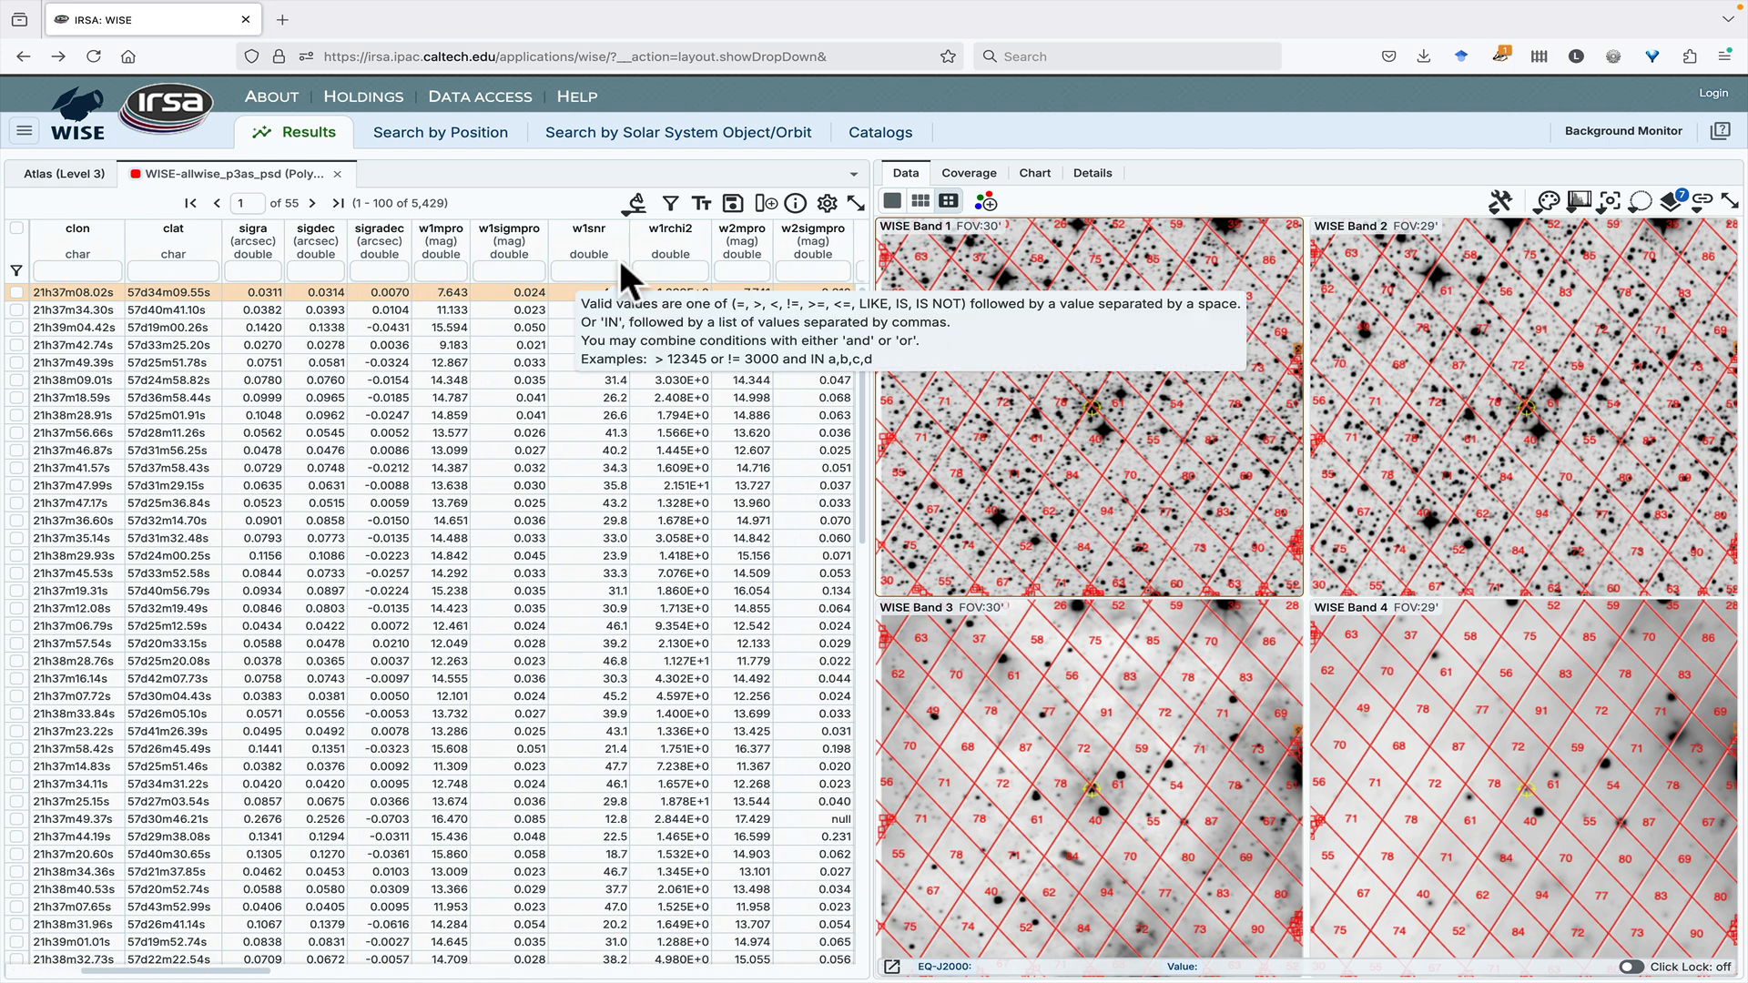
pyautogui.click(556, 270)
pyautogui.write('>')
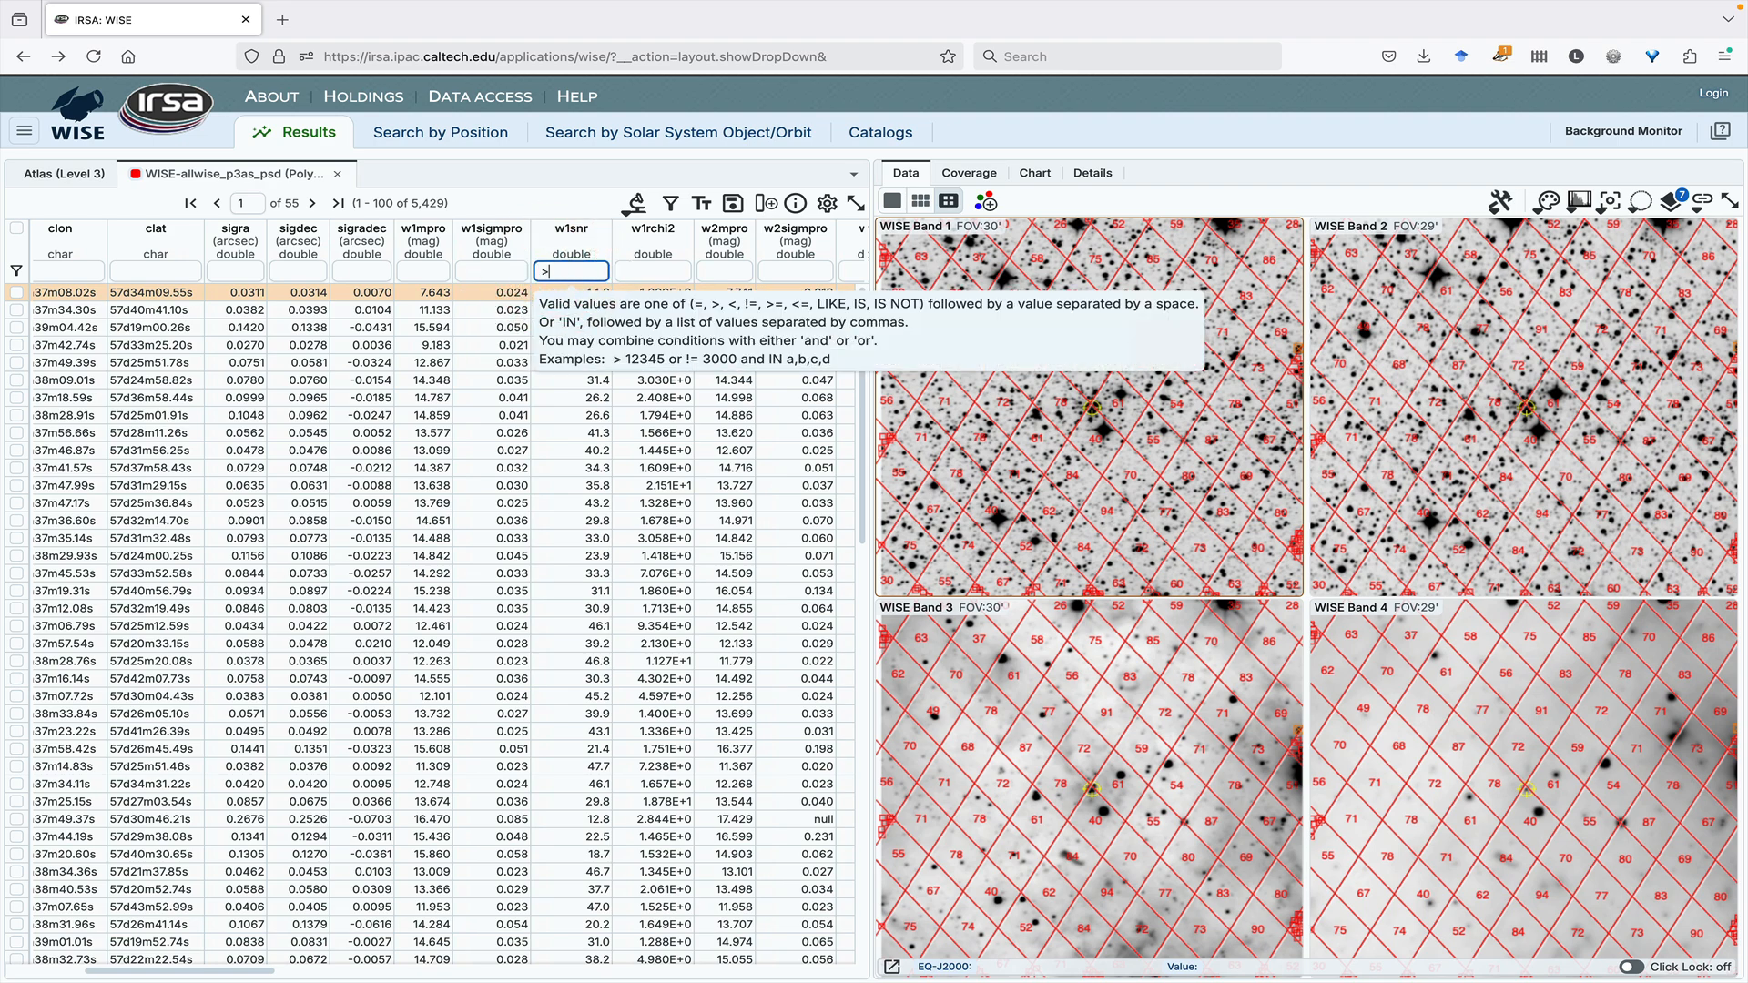
pyautogui.write(' 10')
pyautogui.press('Return')
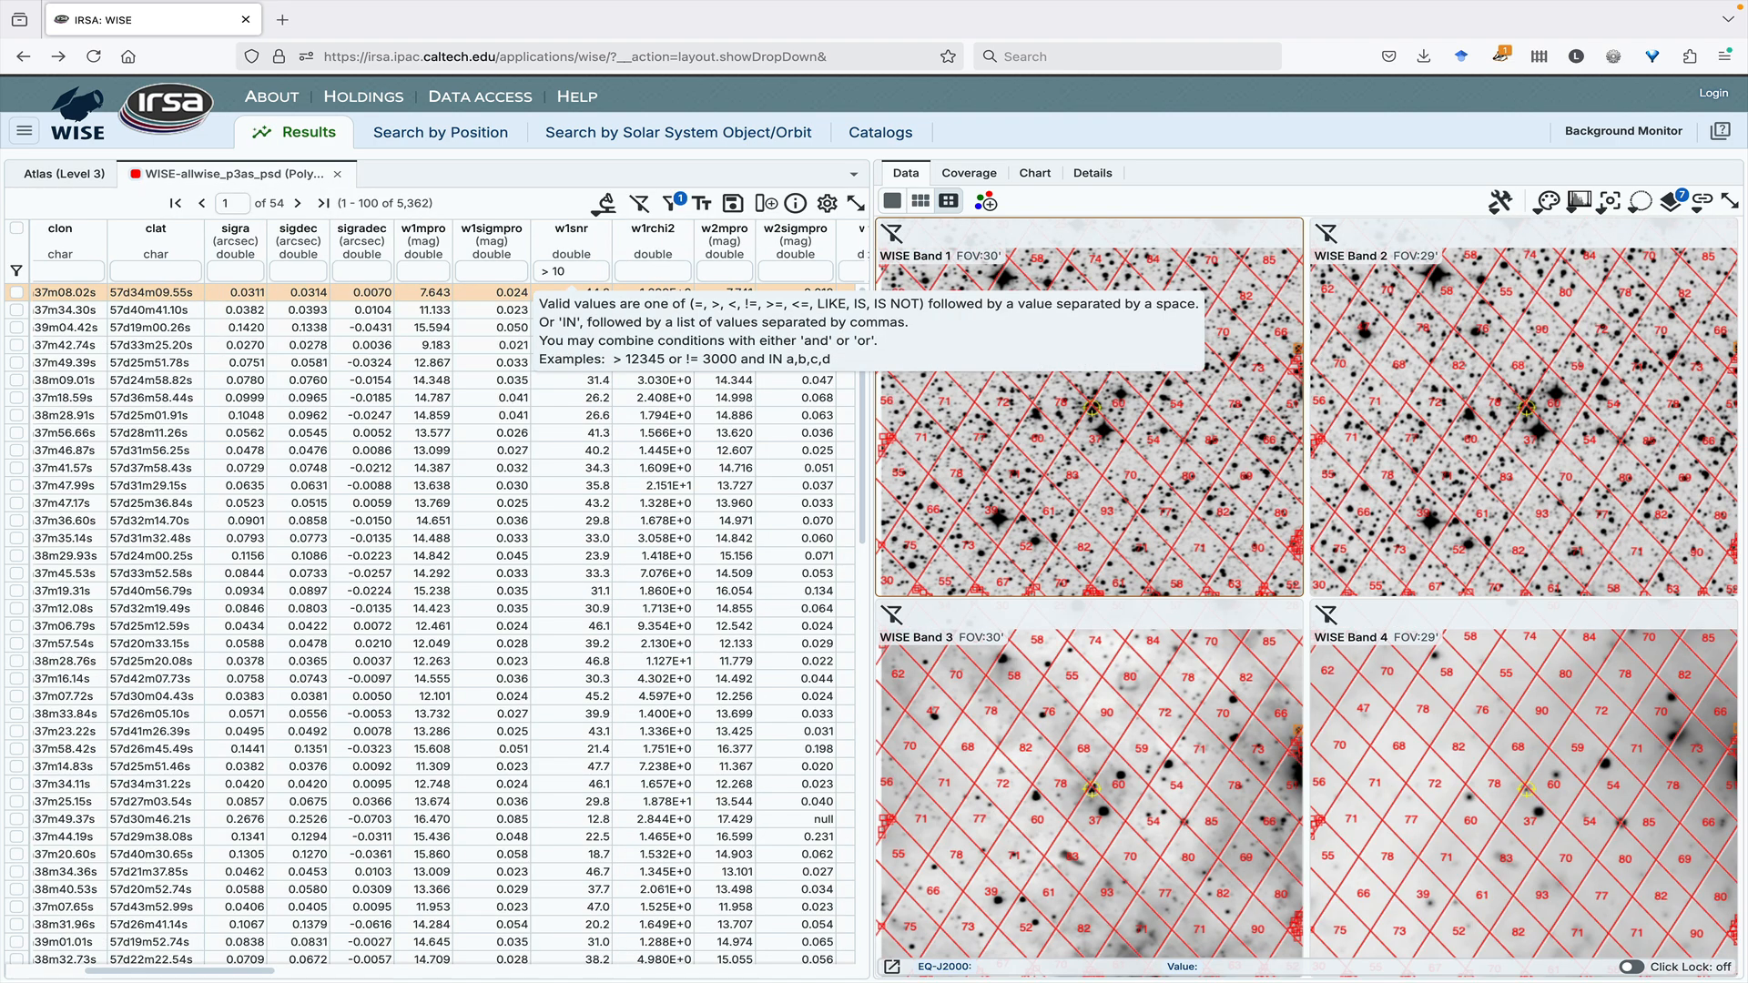
# Filter the catalog results to sources with w1sat < 0.1.
pyautogui.hscroll(9, 541, 319)
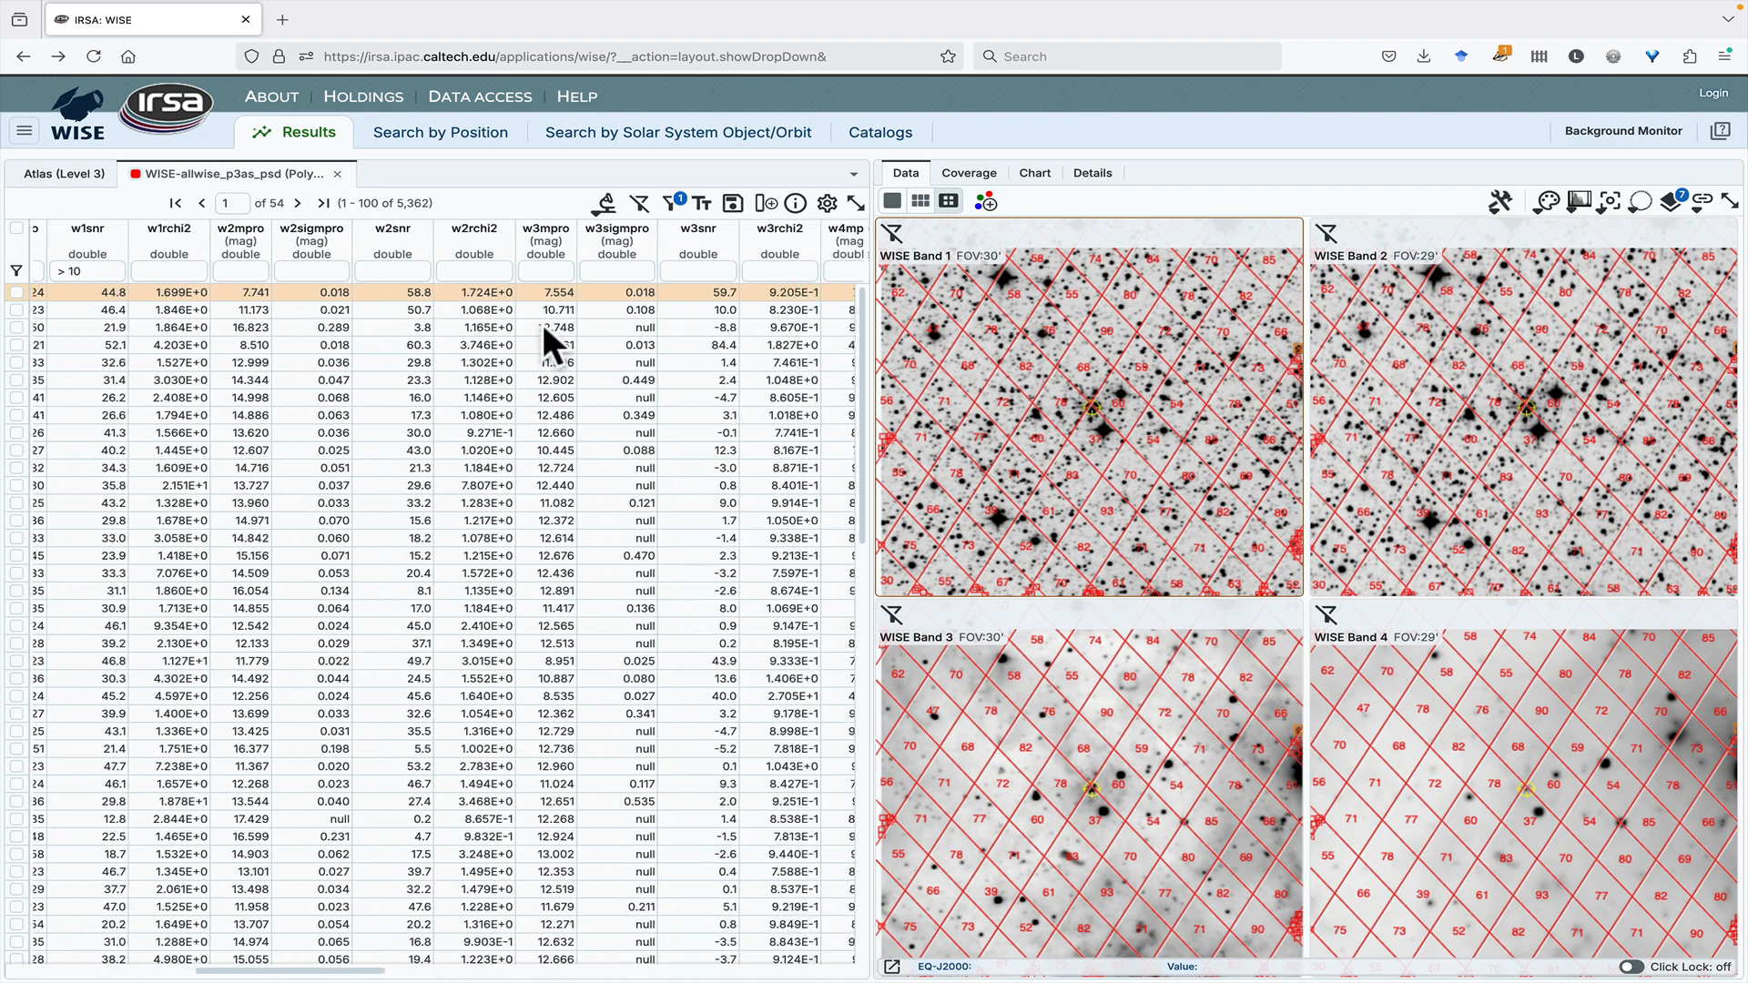
pyautogui.hscroll(8, 542, 326)
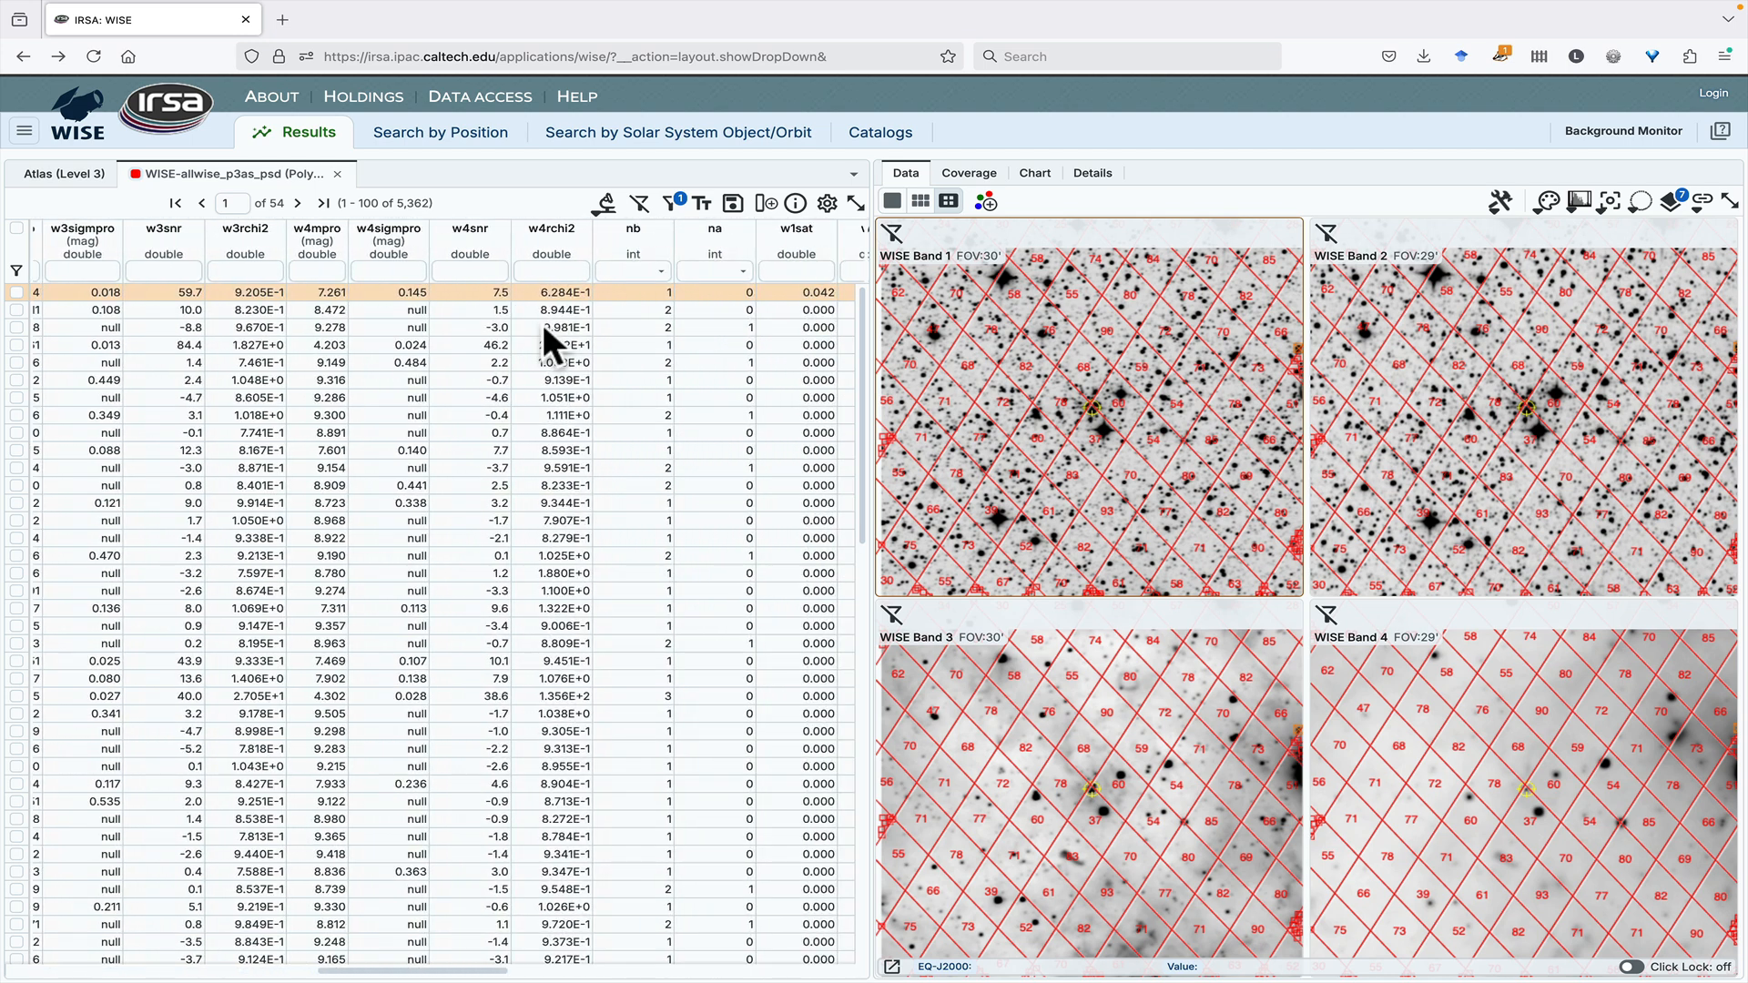
pyautogui.hscroll(1, 541, 319)
pyautogui.click(550, 271)
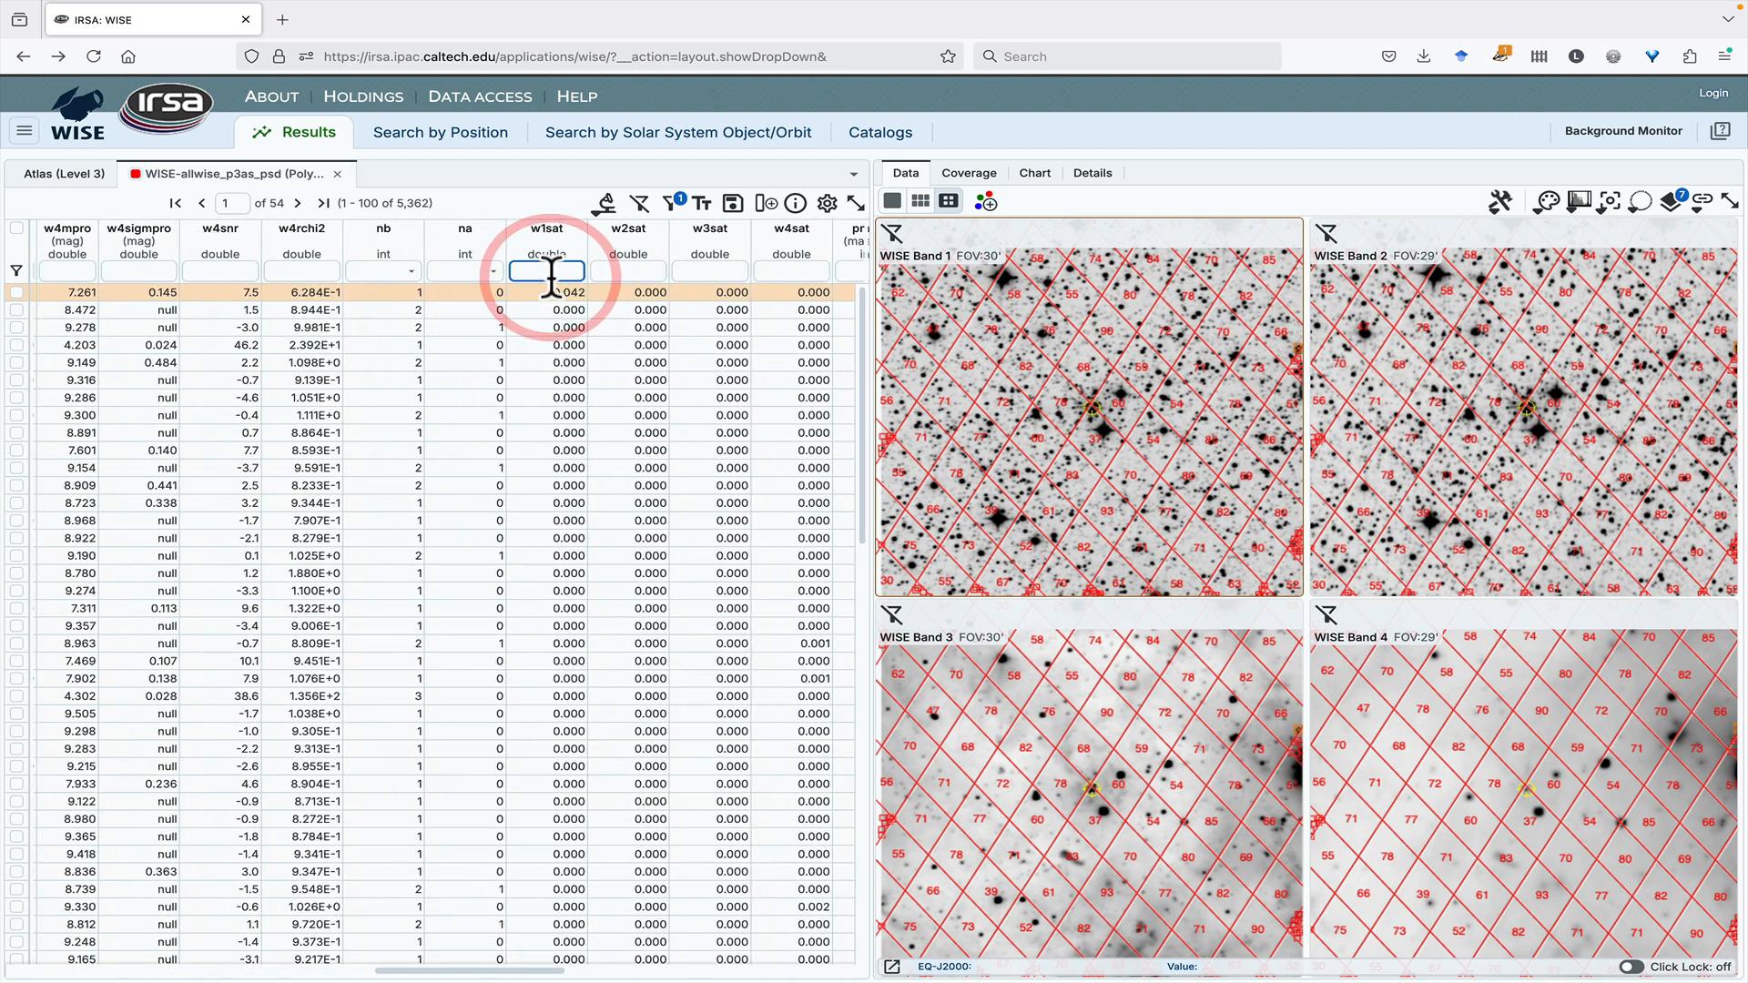
pyautogui.write('<0')
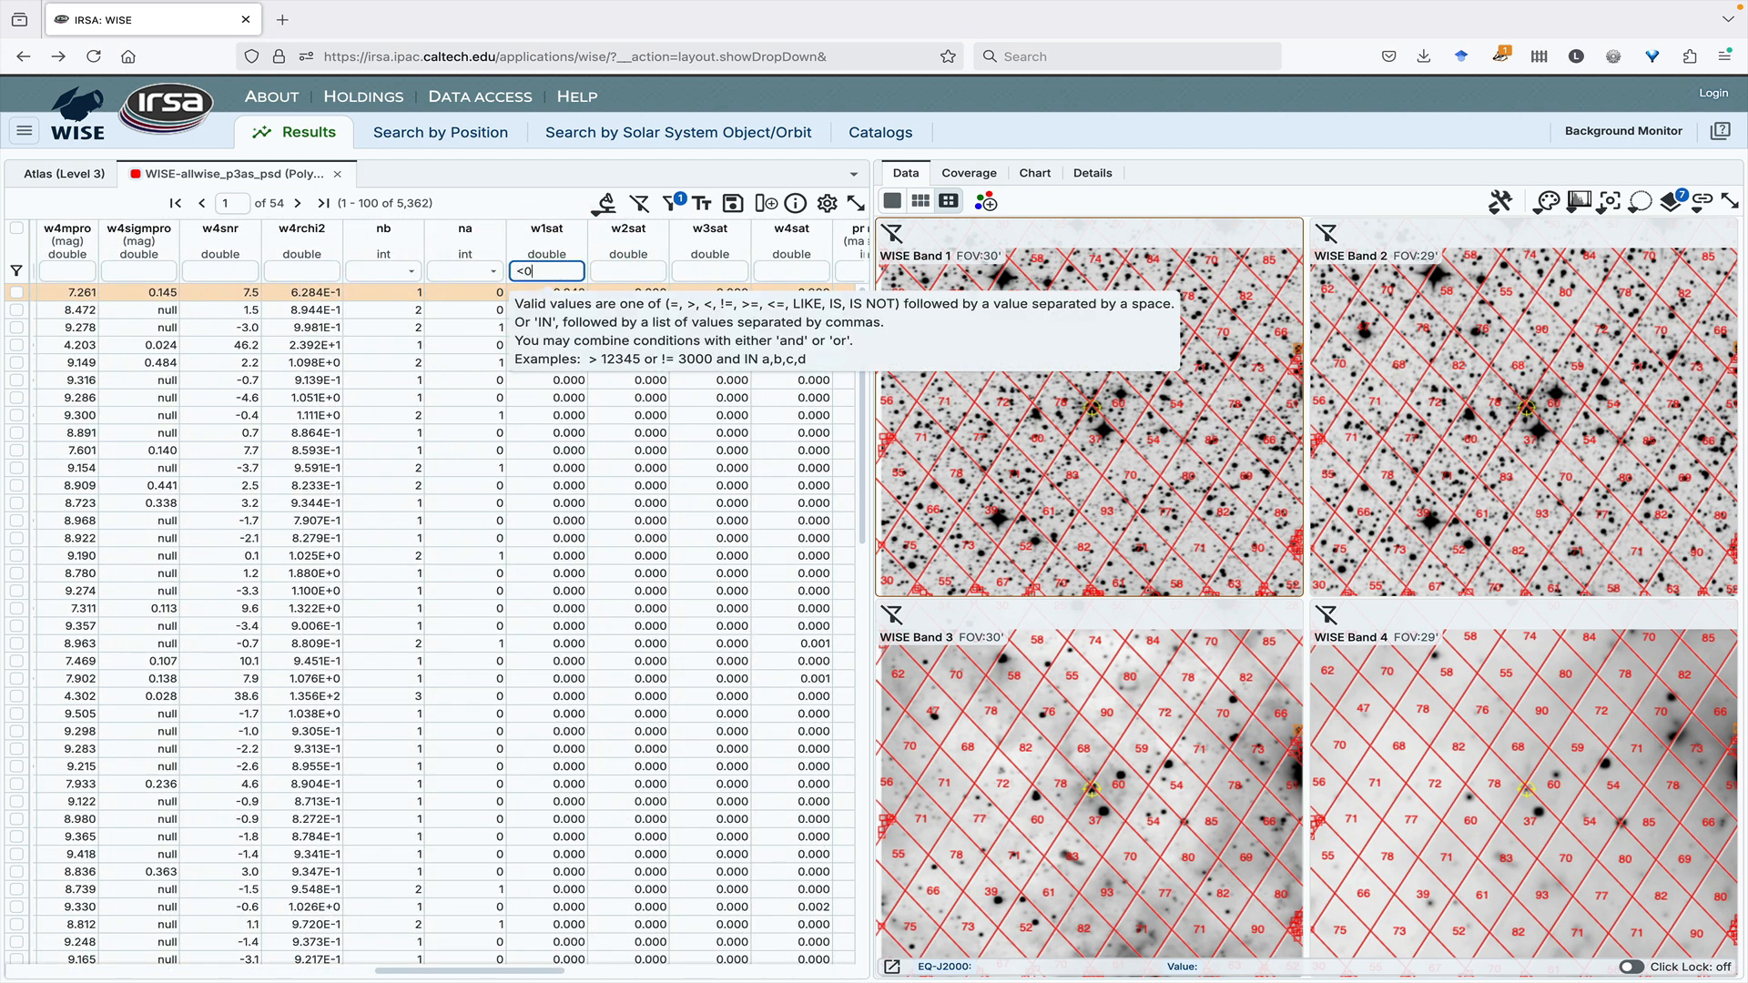
pyautogui.write('.1')
pyautogui.press('Return')
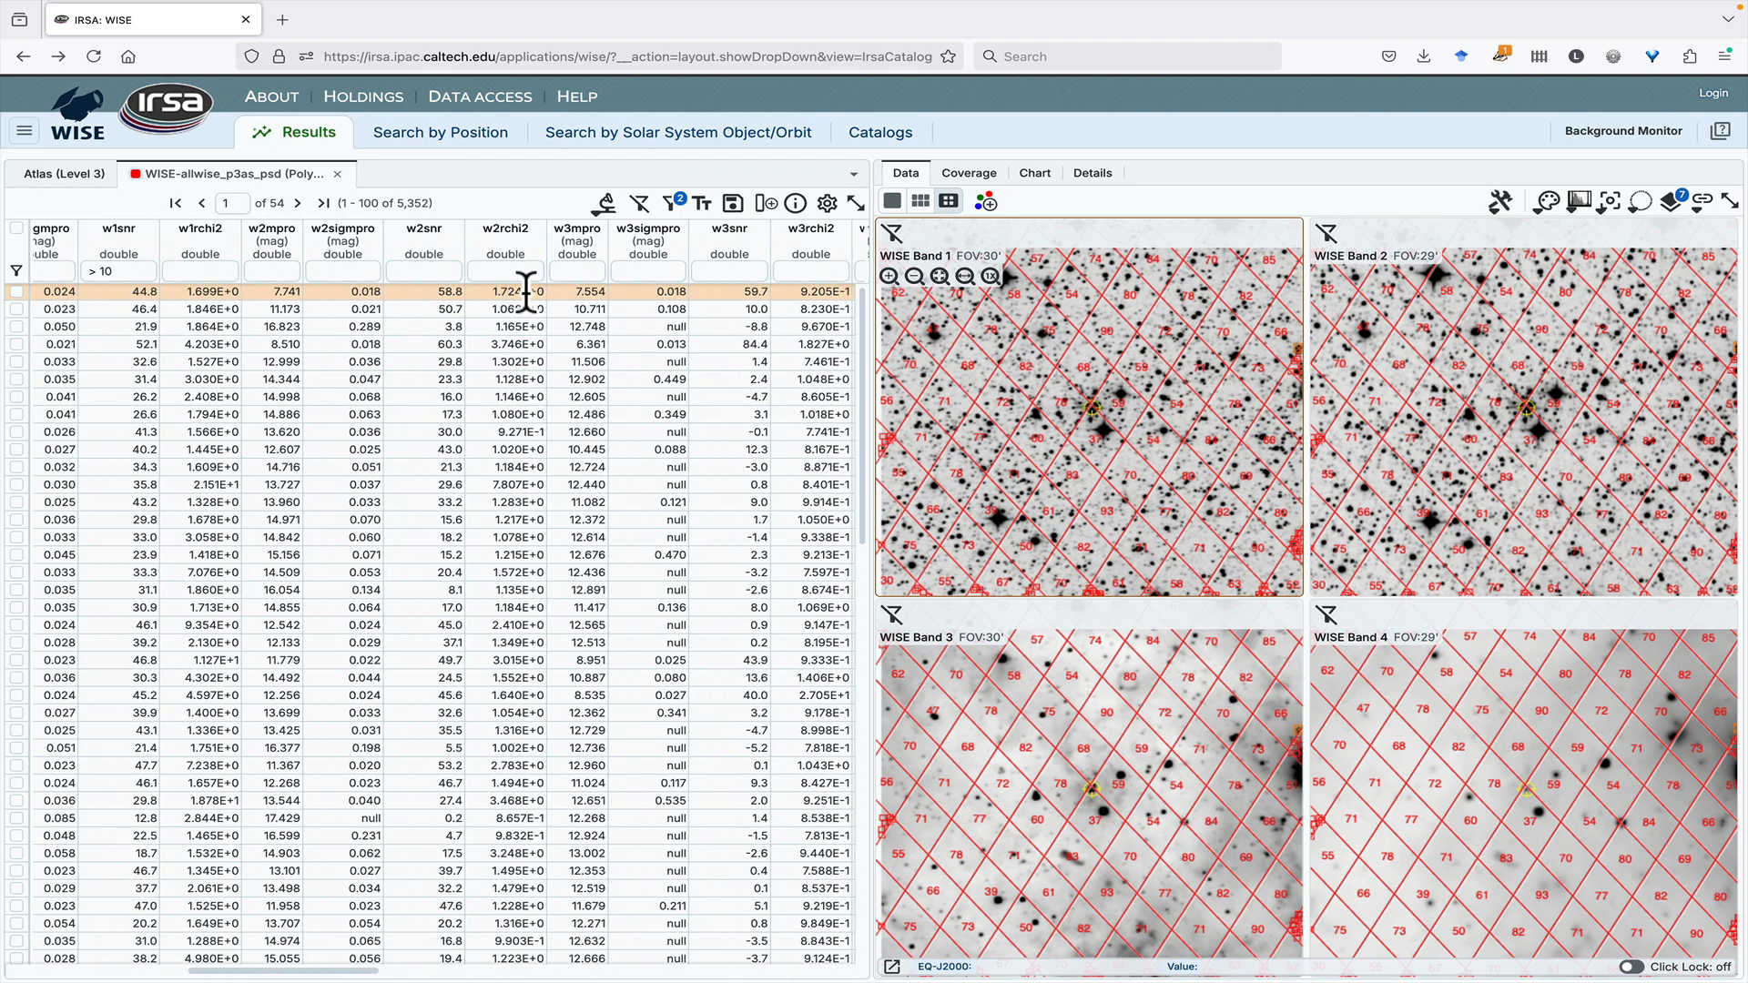
# Add filters to the catalog table for w1mpro > 4 and w2sat < 0.1.
pyautogui.hscroll(-3, 525, 288)
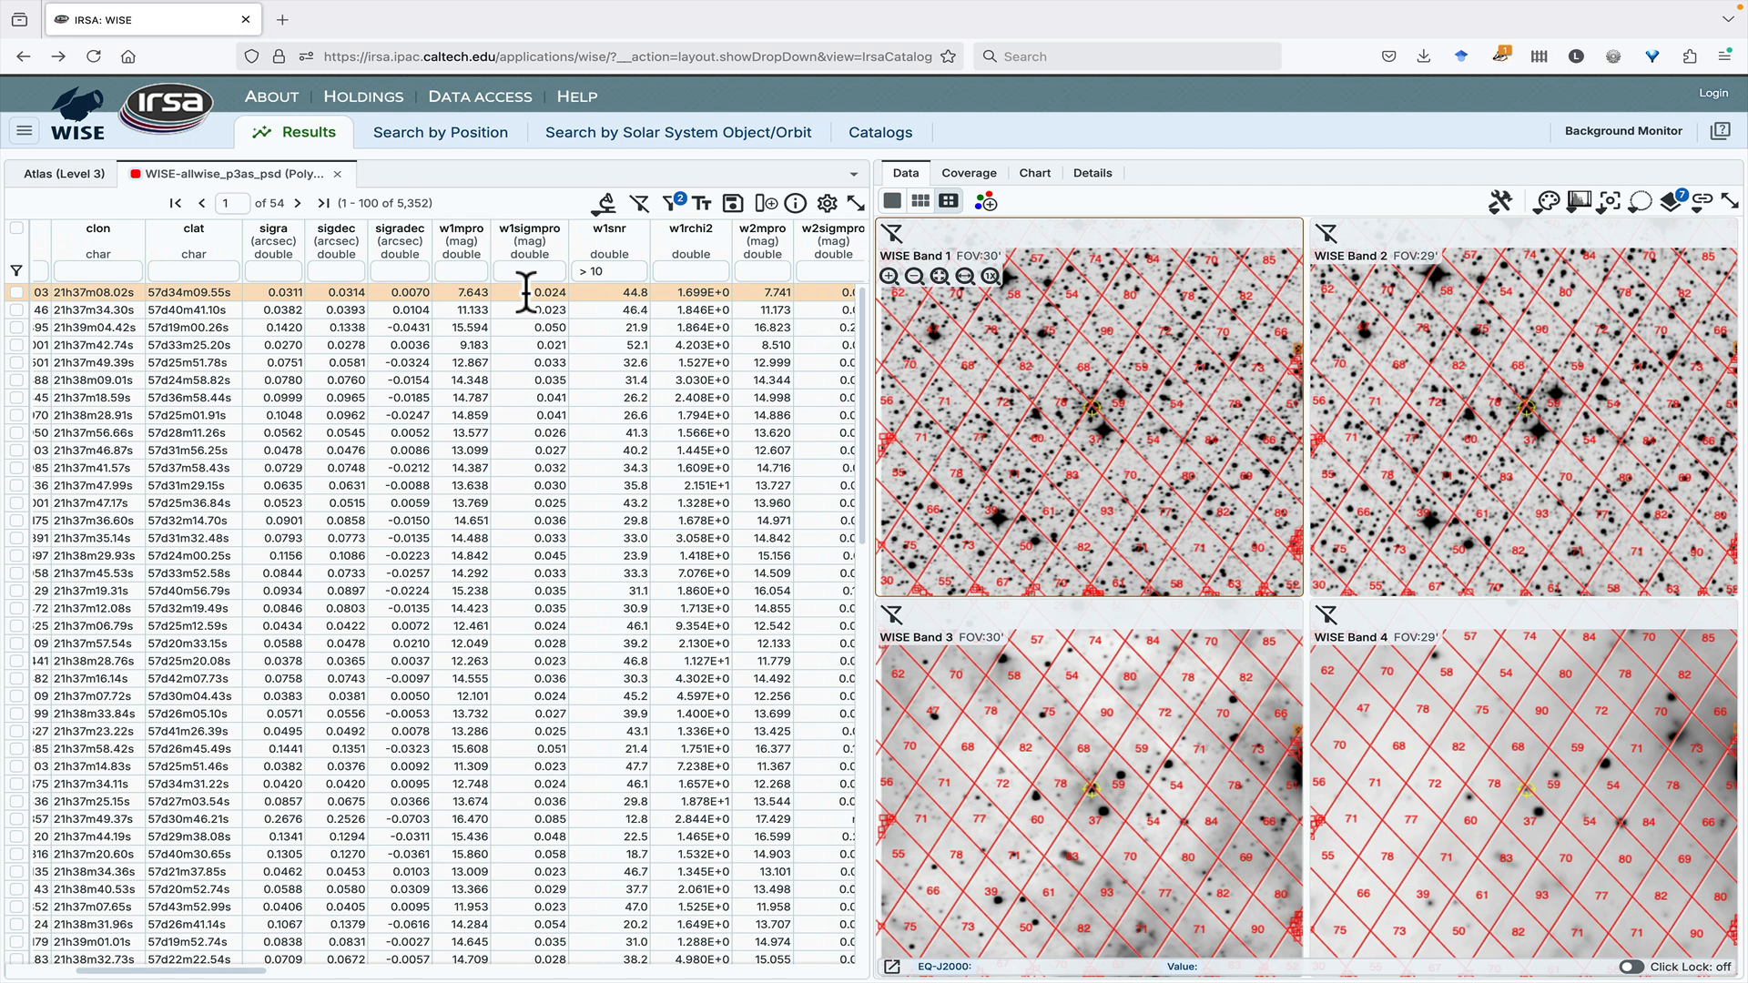
pyautogui.click(468, 276)
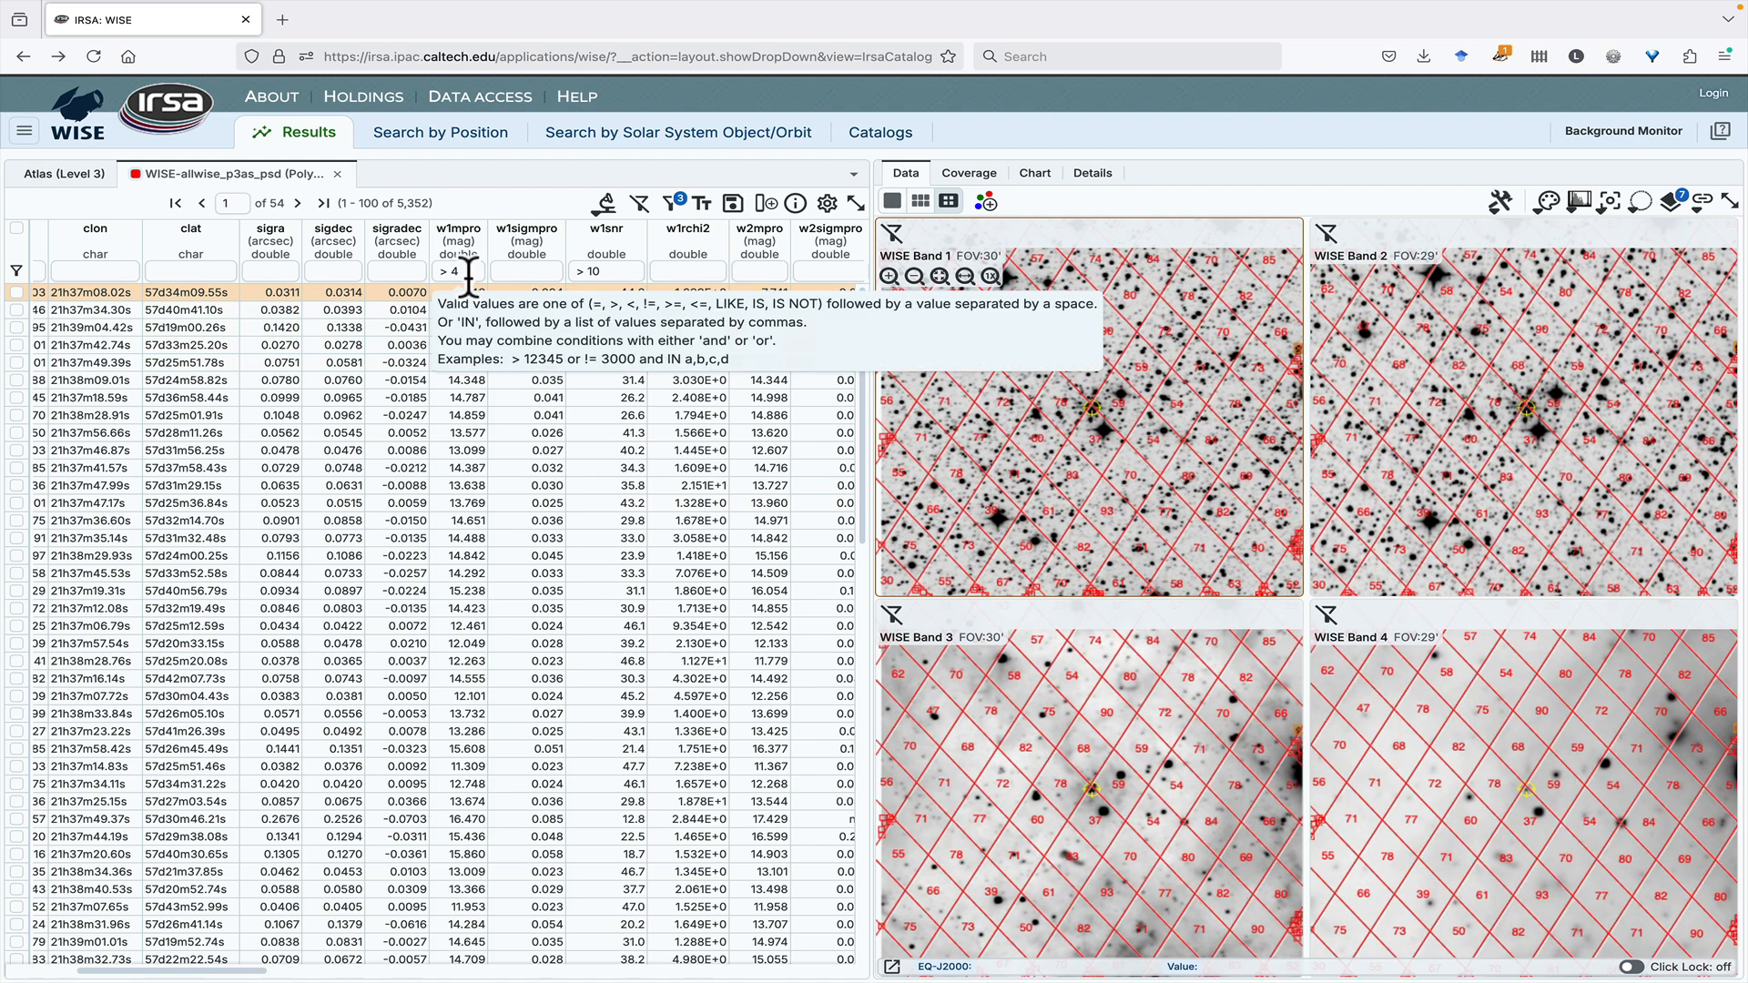
pyautogui.hscroll(5, 469, 272)
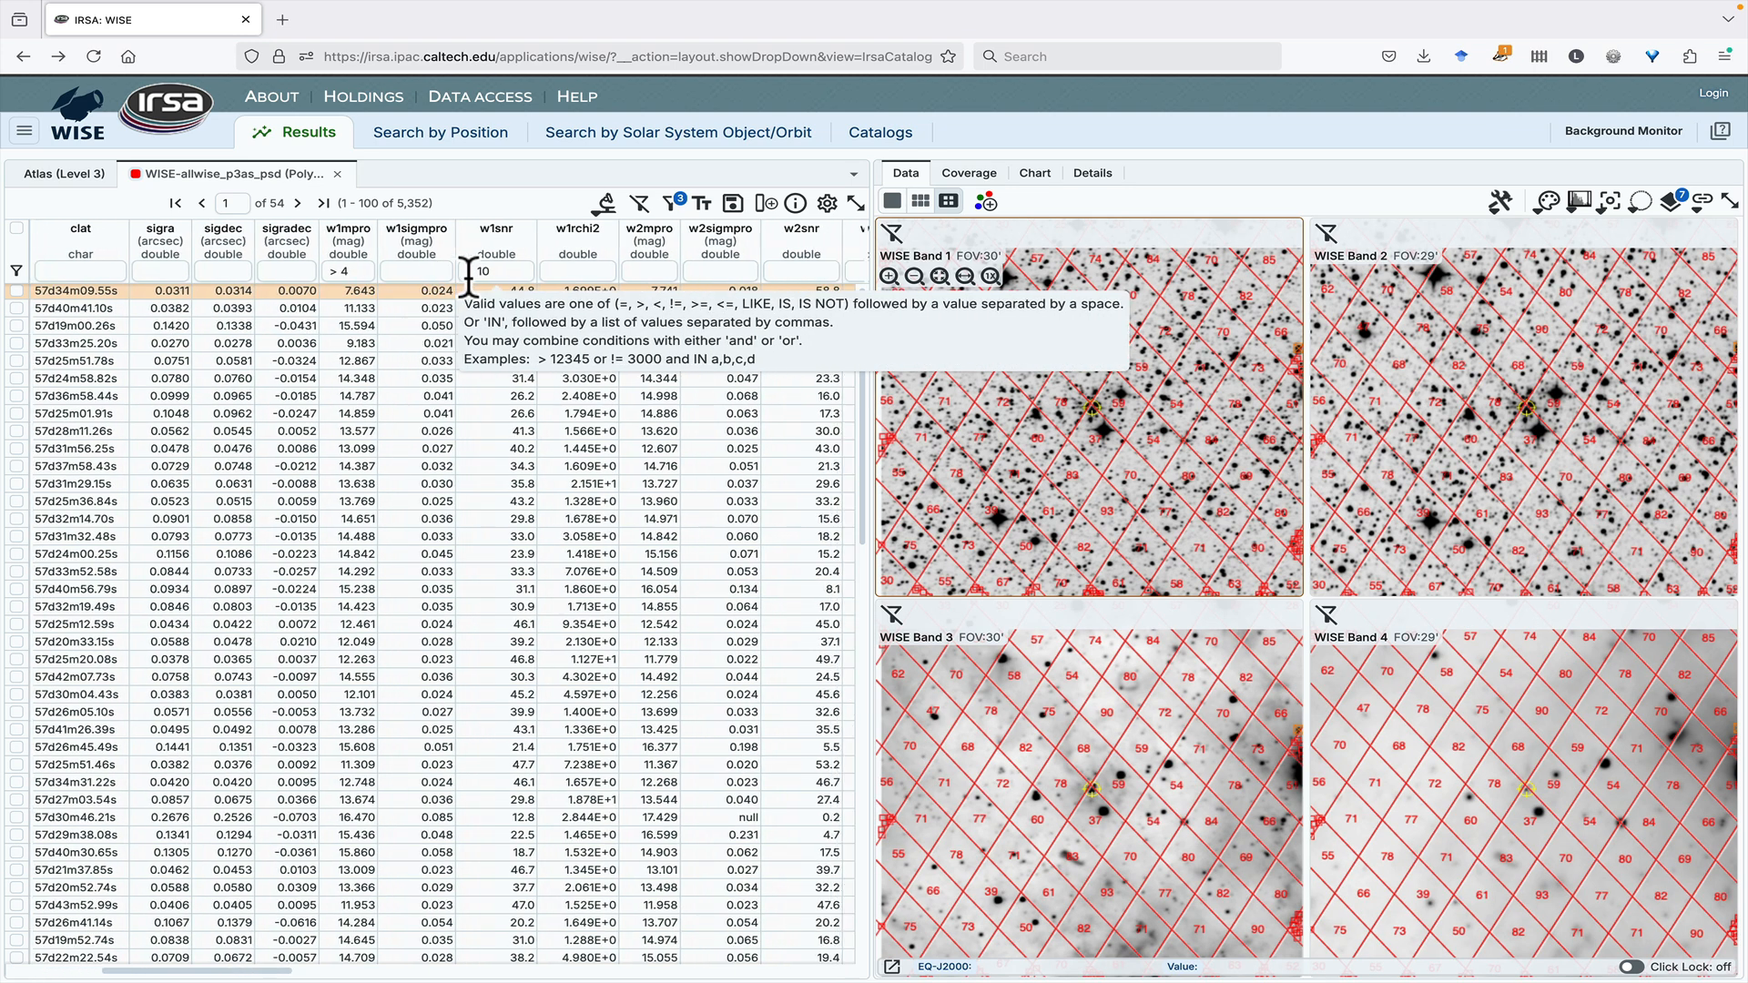
pyautogui.hscroll(5, 469, 271)
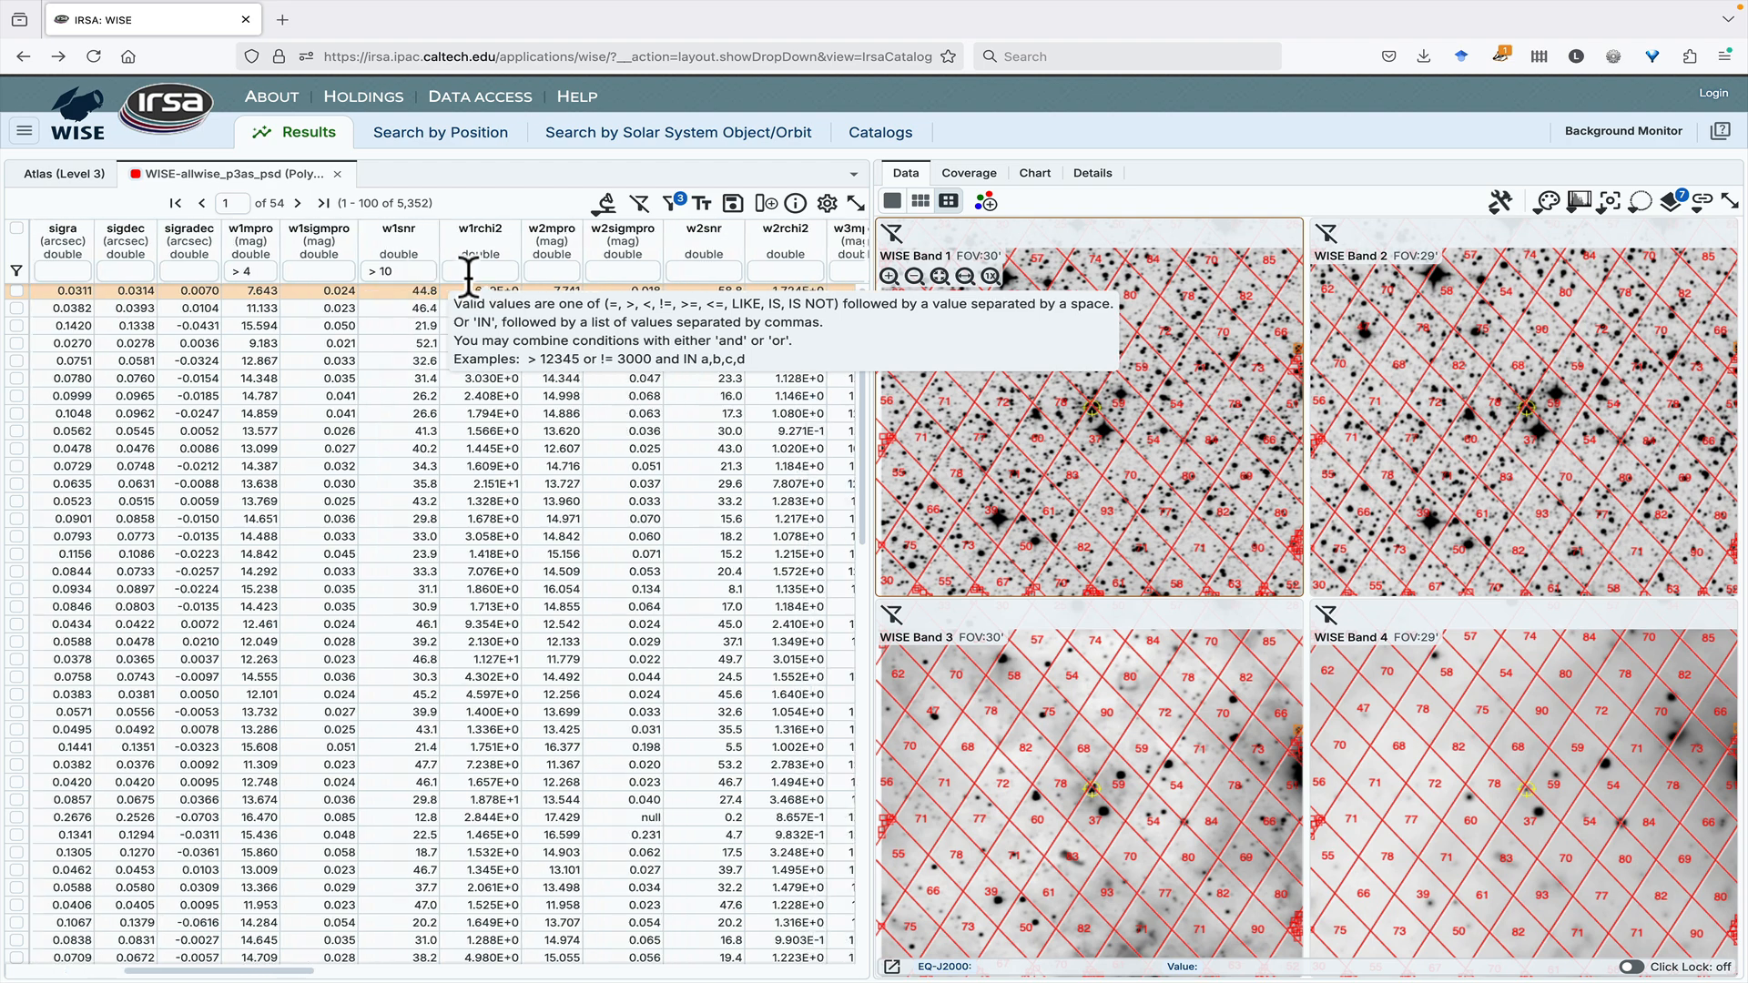
pyautogui.hscroll(5, 469, 272)
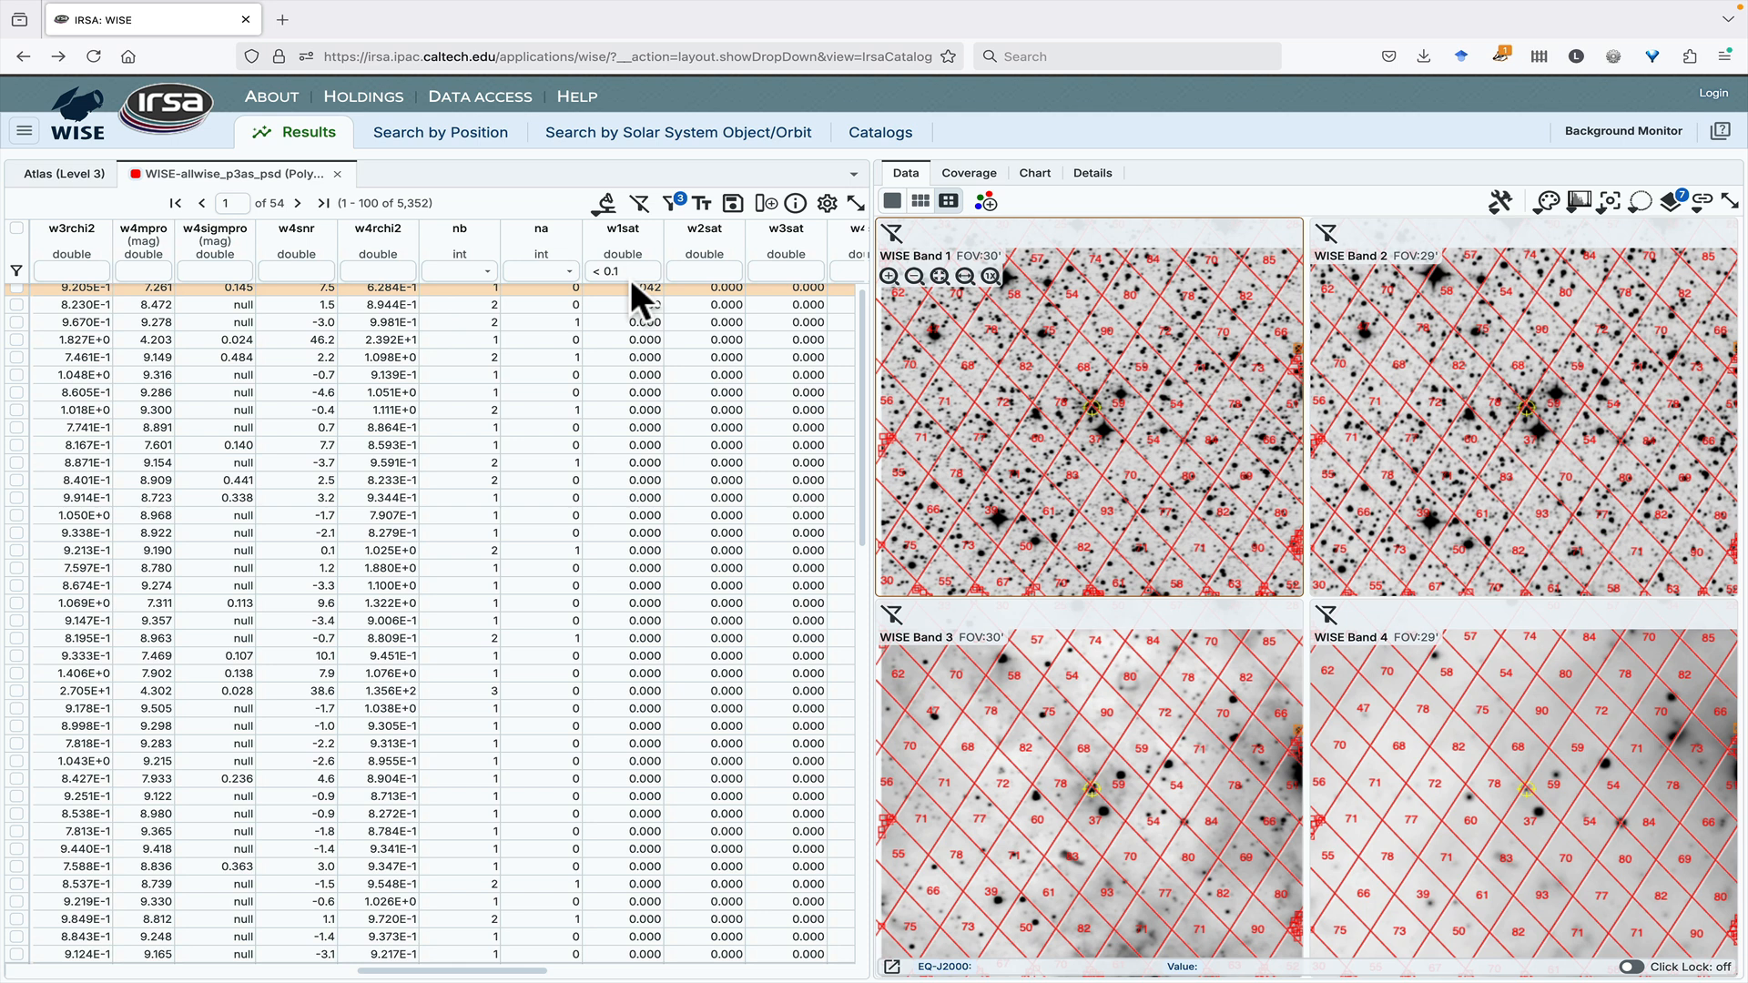
pyautogui.click(692, 271)
pyautogui.write('<0.1')
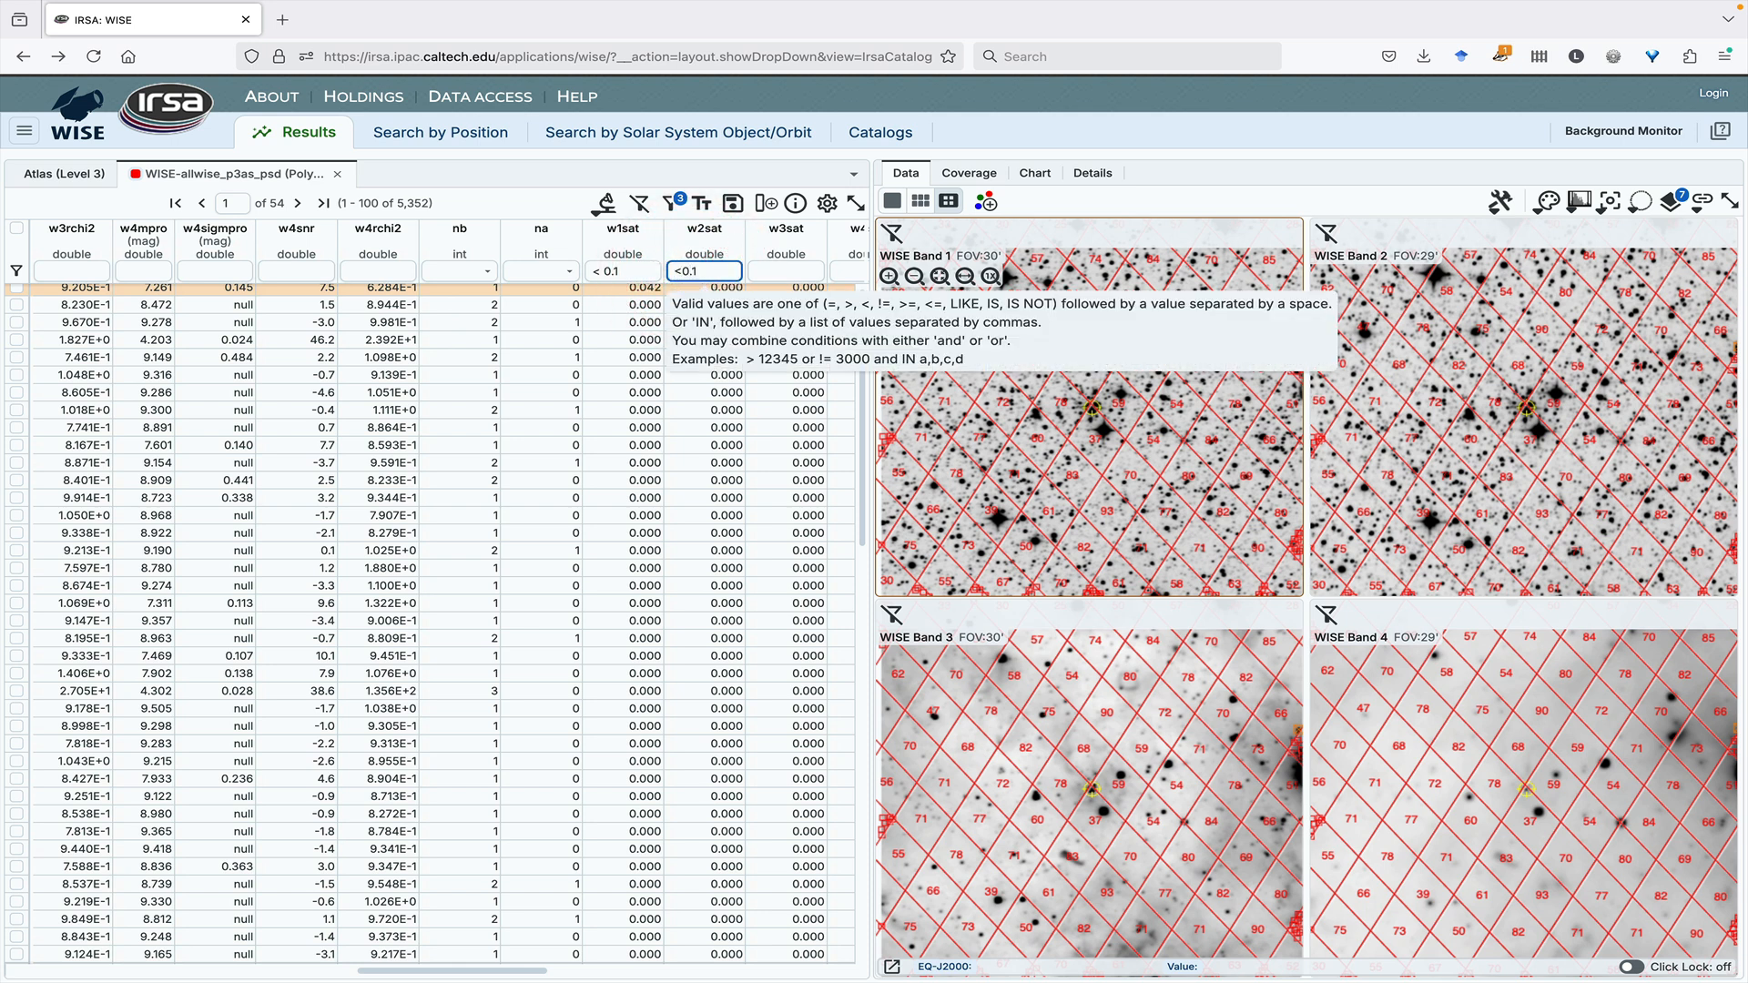
pyautogui.press('Return')
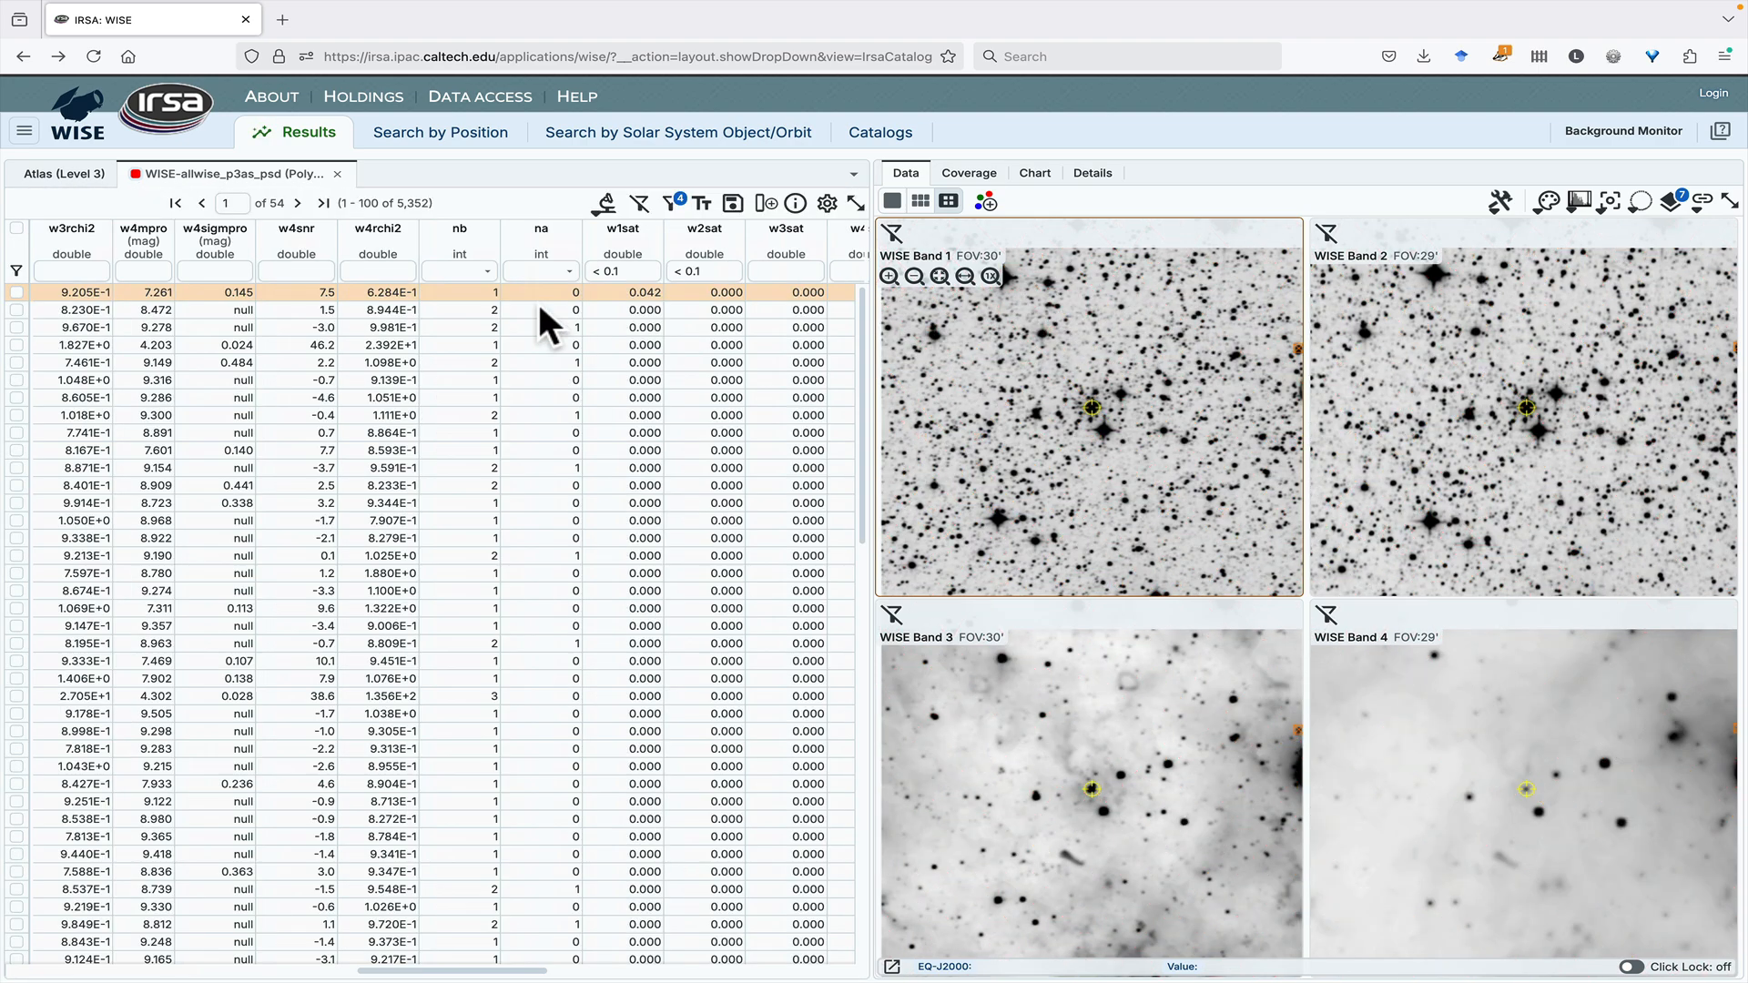
# Restrict the band 2 columns of the catalog table to w2snr > 10 and w2mpro > 4.
pyautogui.hscroll(-7, 540, 309)
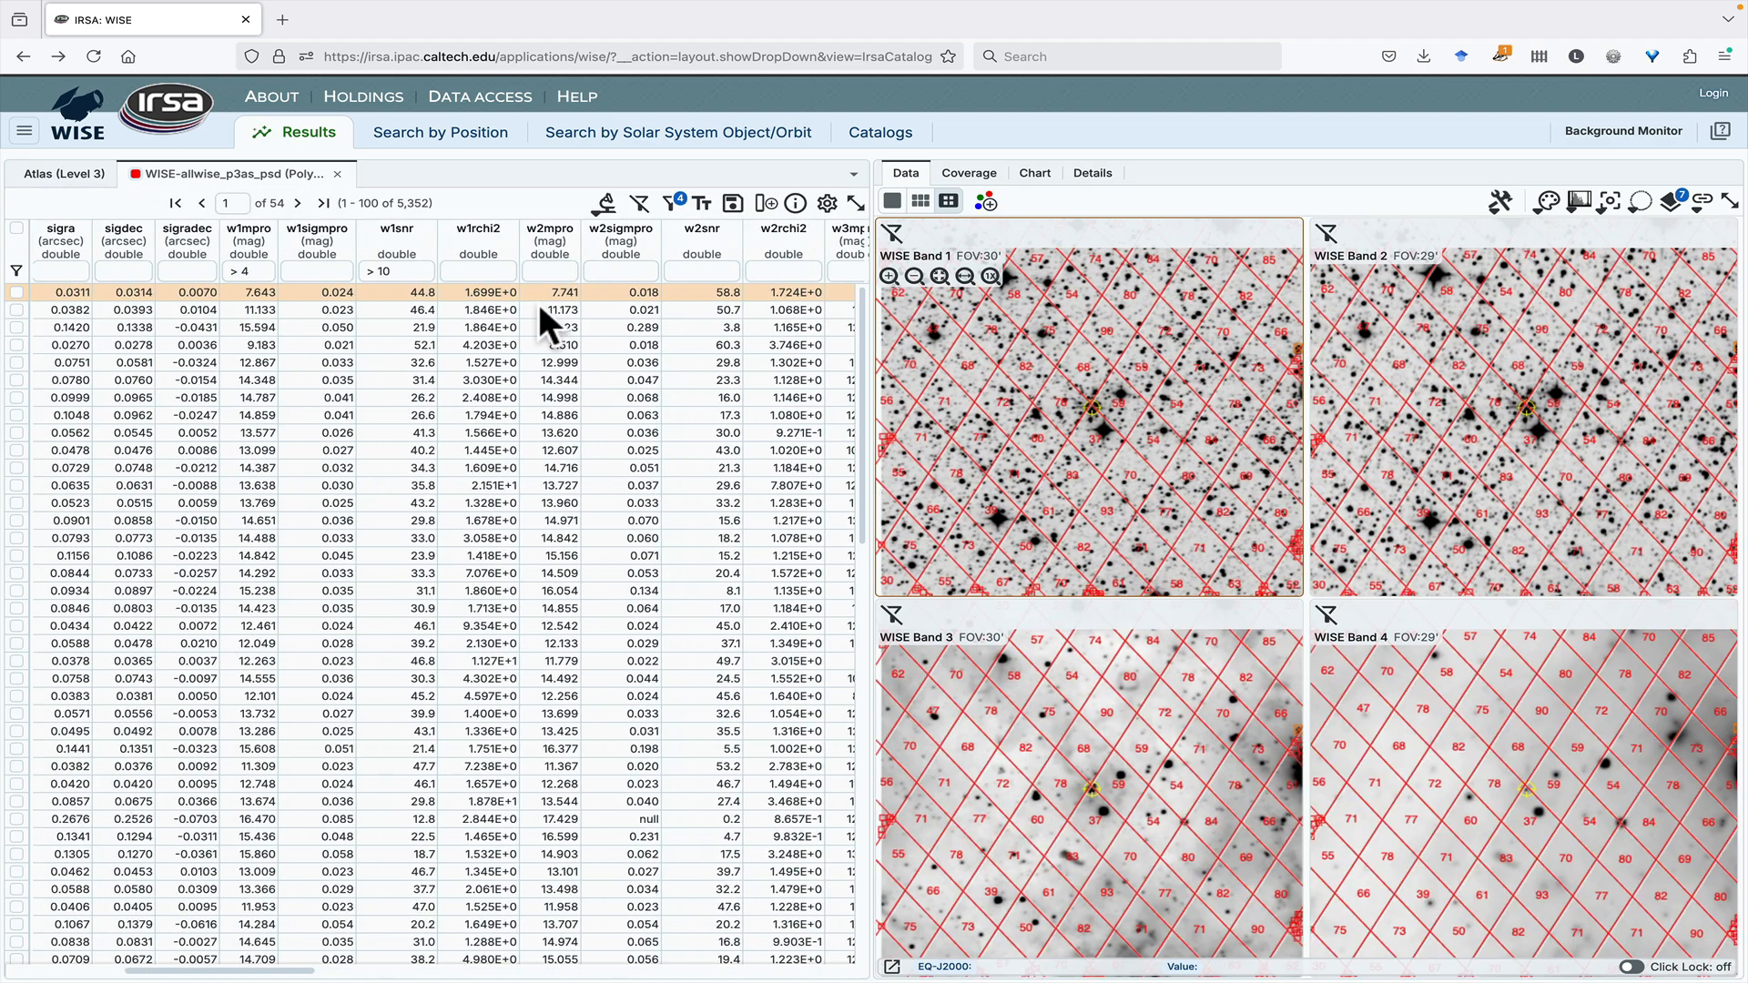
pyautogui.hscroll(1, 537, 299)
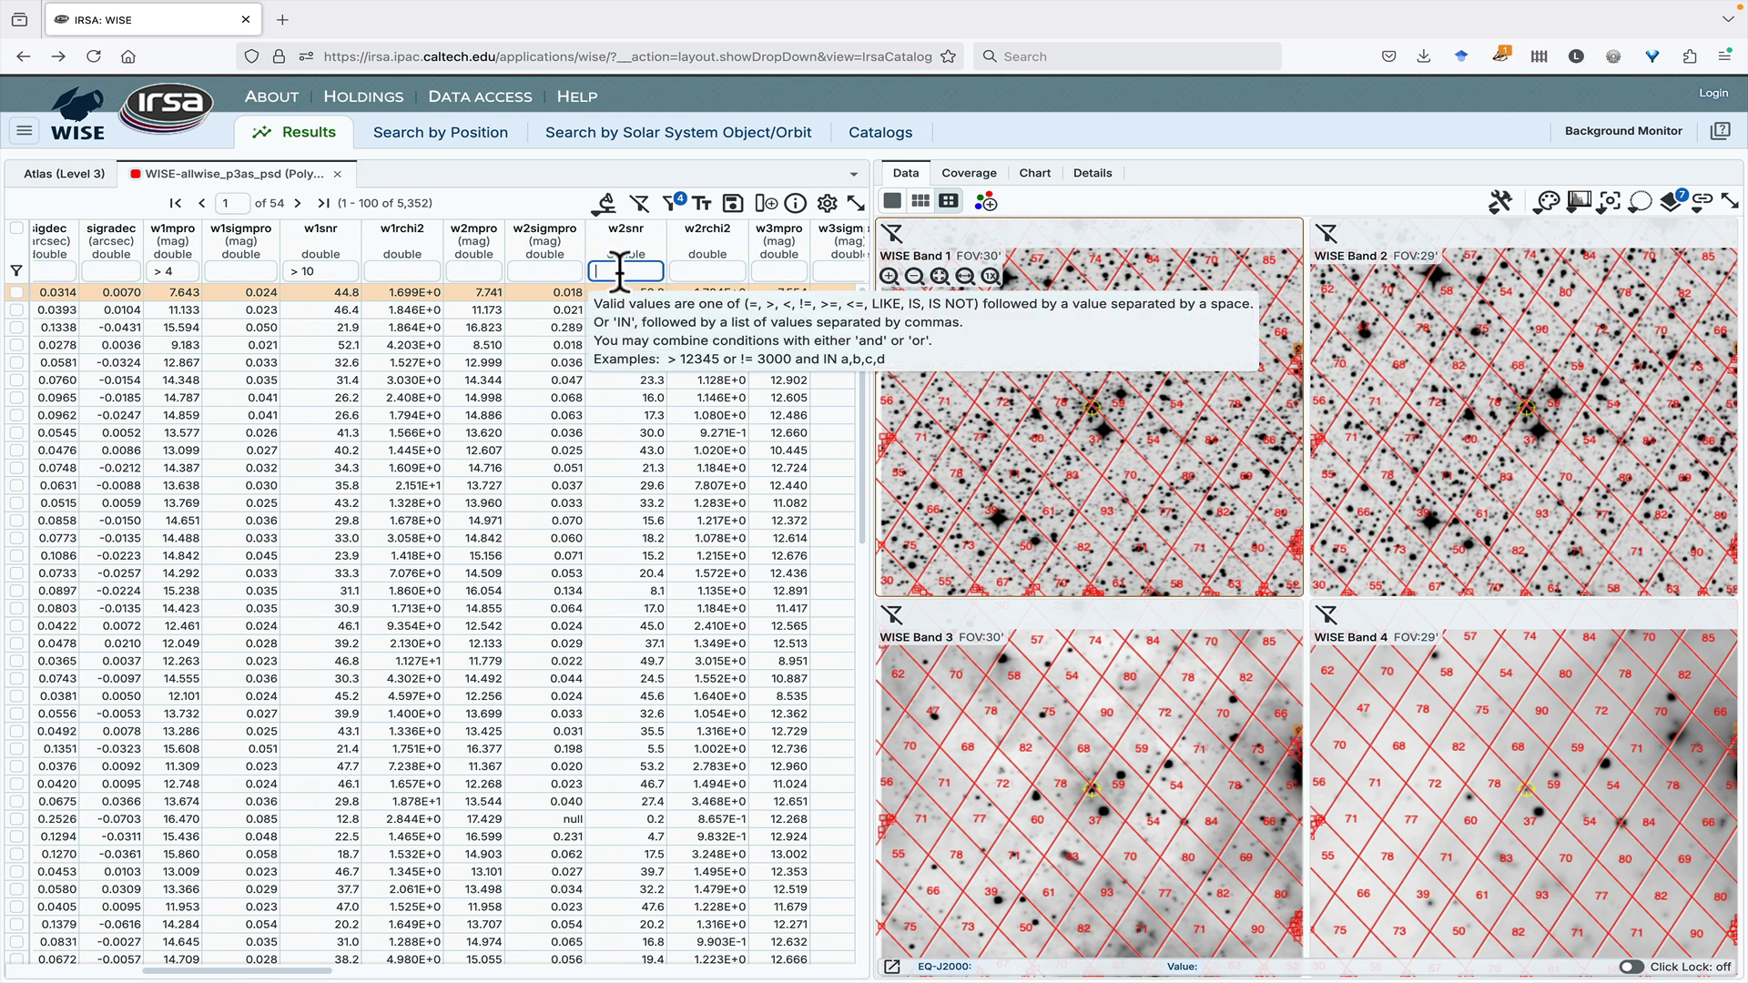
pyautogui.click(608, 271)
pyautogui.write('>10')
pyautogui.press('Return')
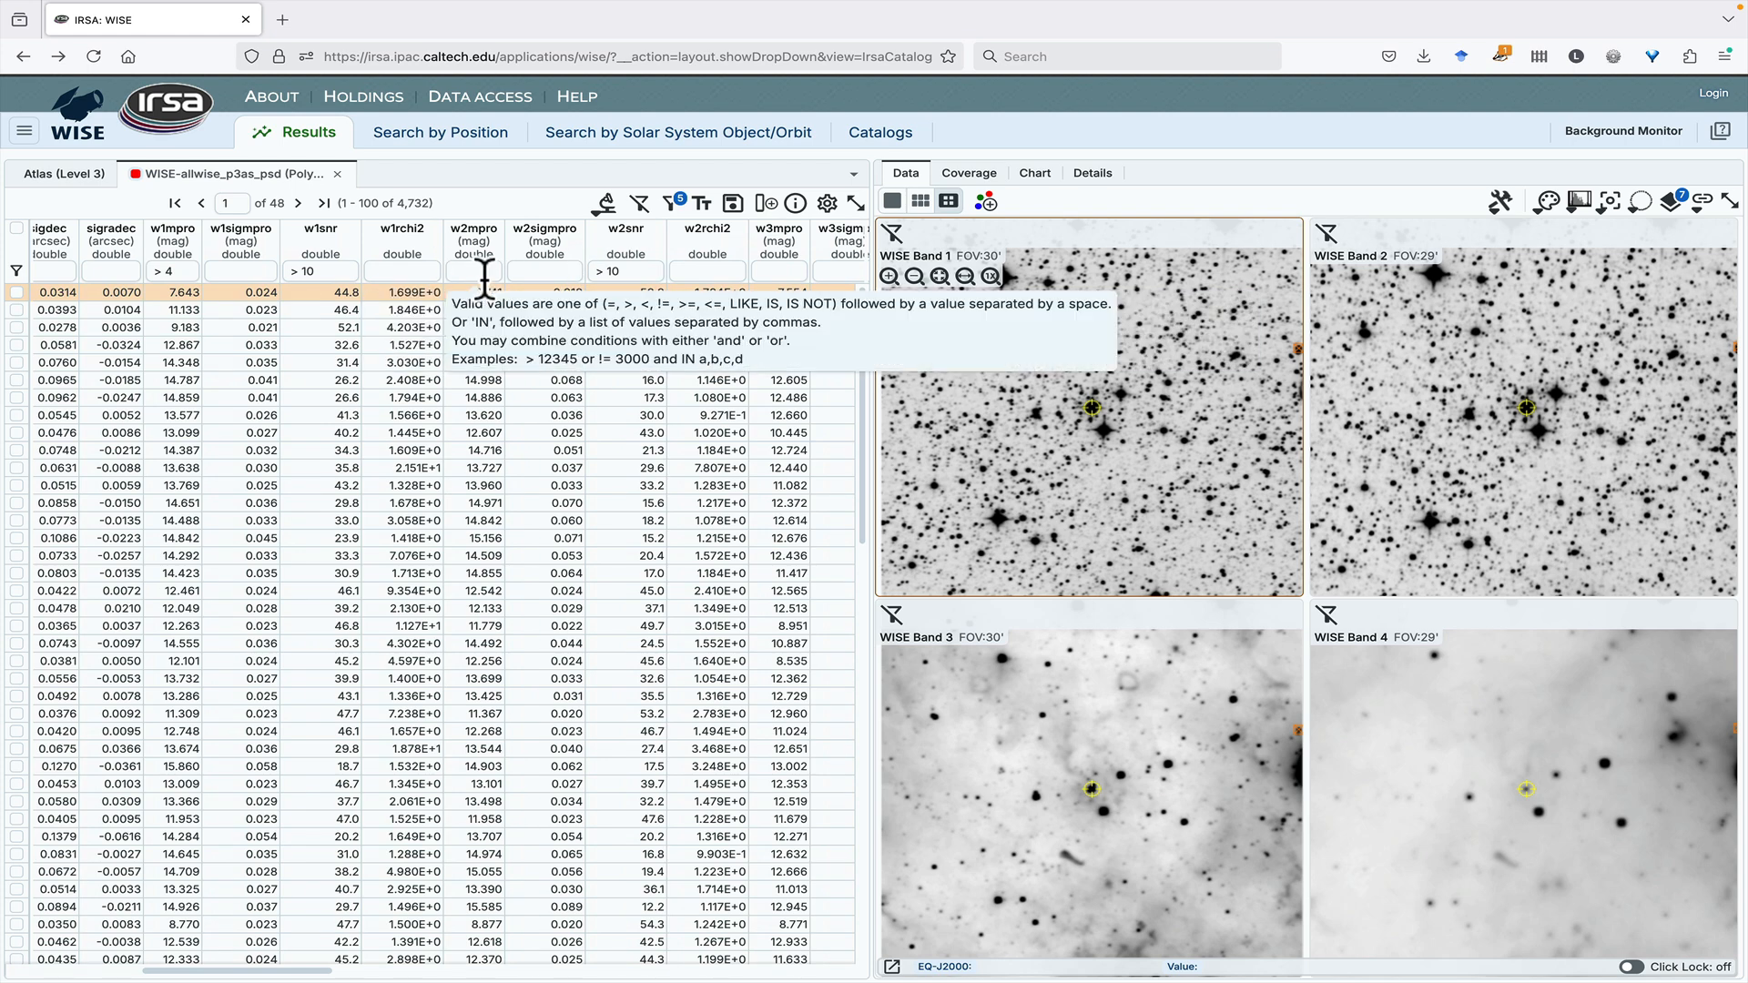
pyautogui.click(484, 277)
pyautogui.write('>4')
pyautogui.press('Return')
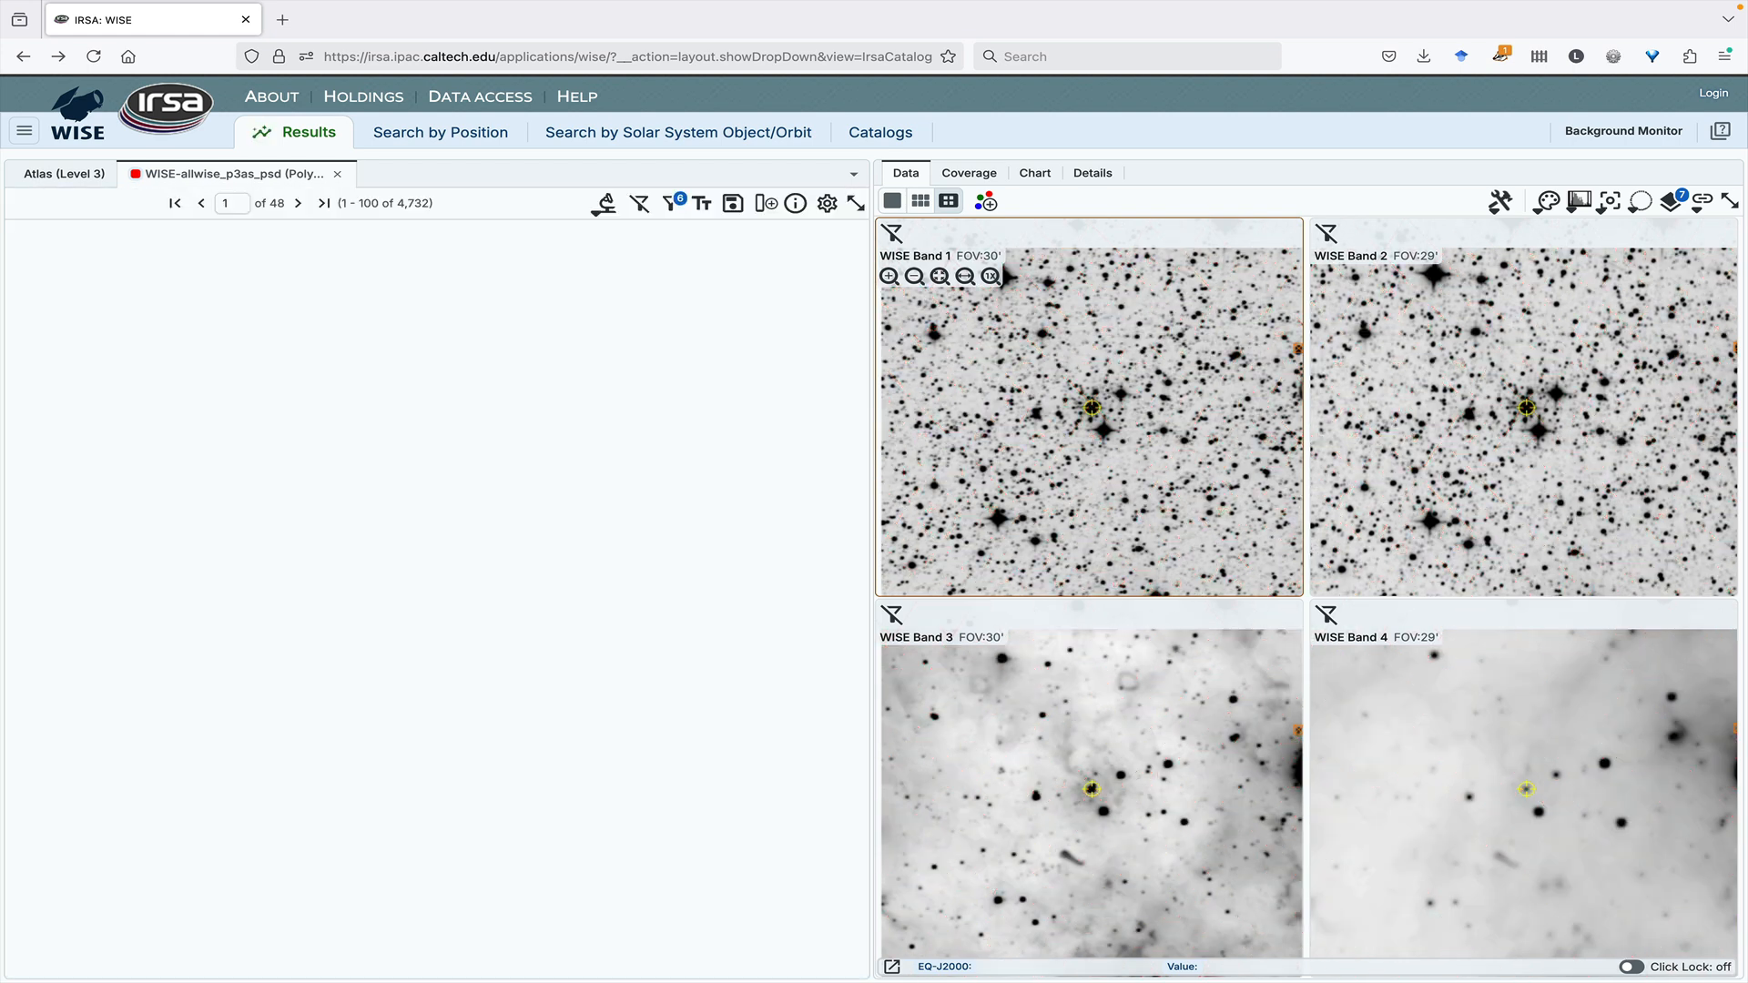
# Filter the band 3 and band 4 magnitudes to w3mpro > 4 and w4mpro > 4.
pyautogui.hscroll(5, 483, 325)
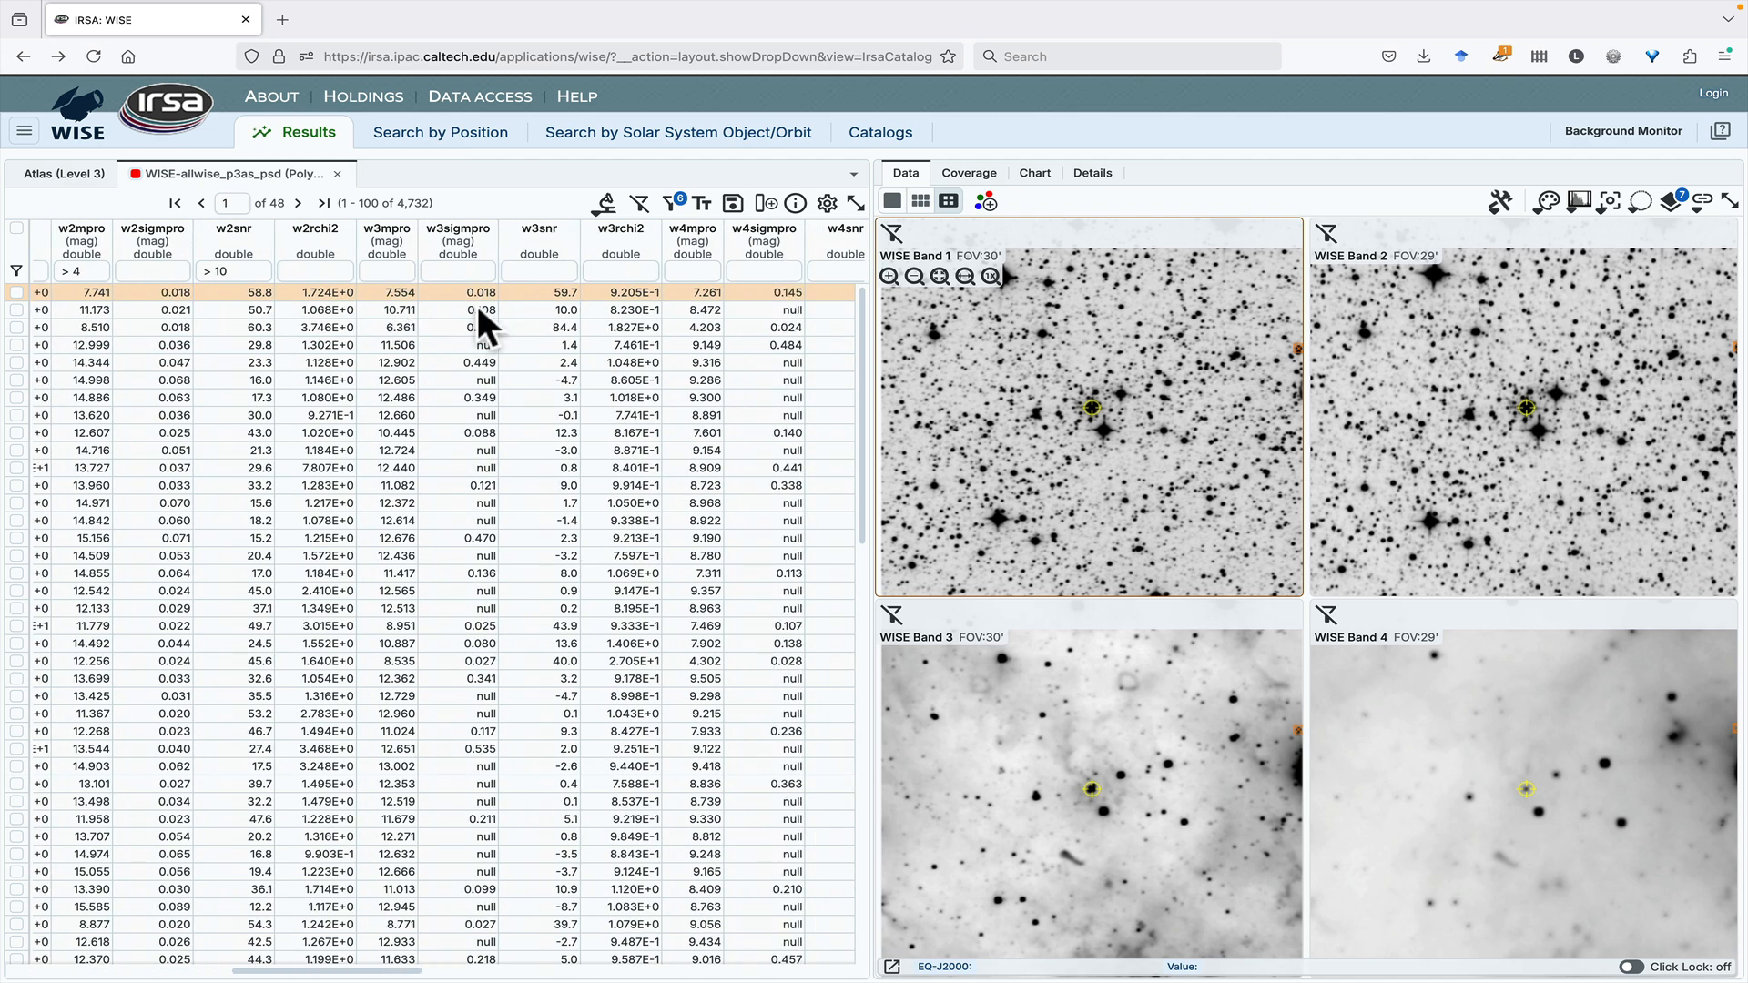
pyautogui.hscroll(2, 483, 326)
pyautogui.click(264, 271)
pyautogui.write('>4')
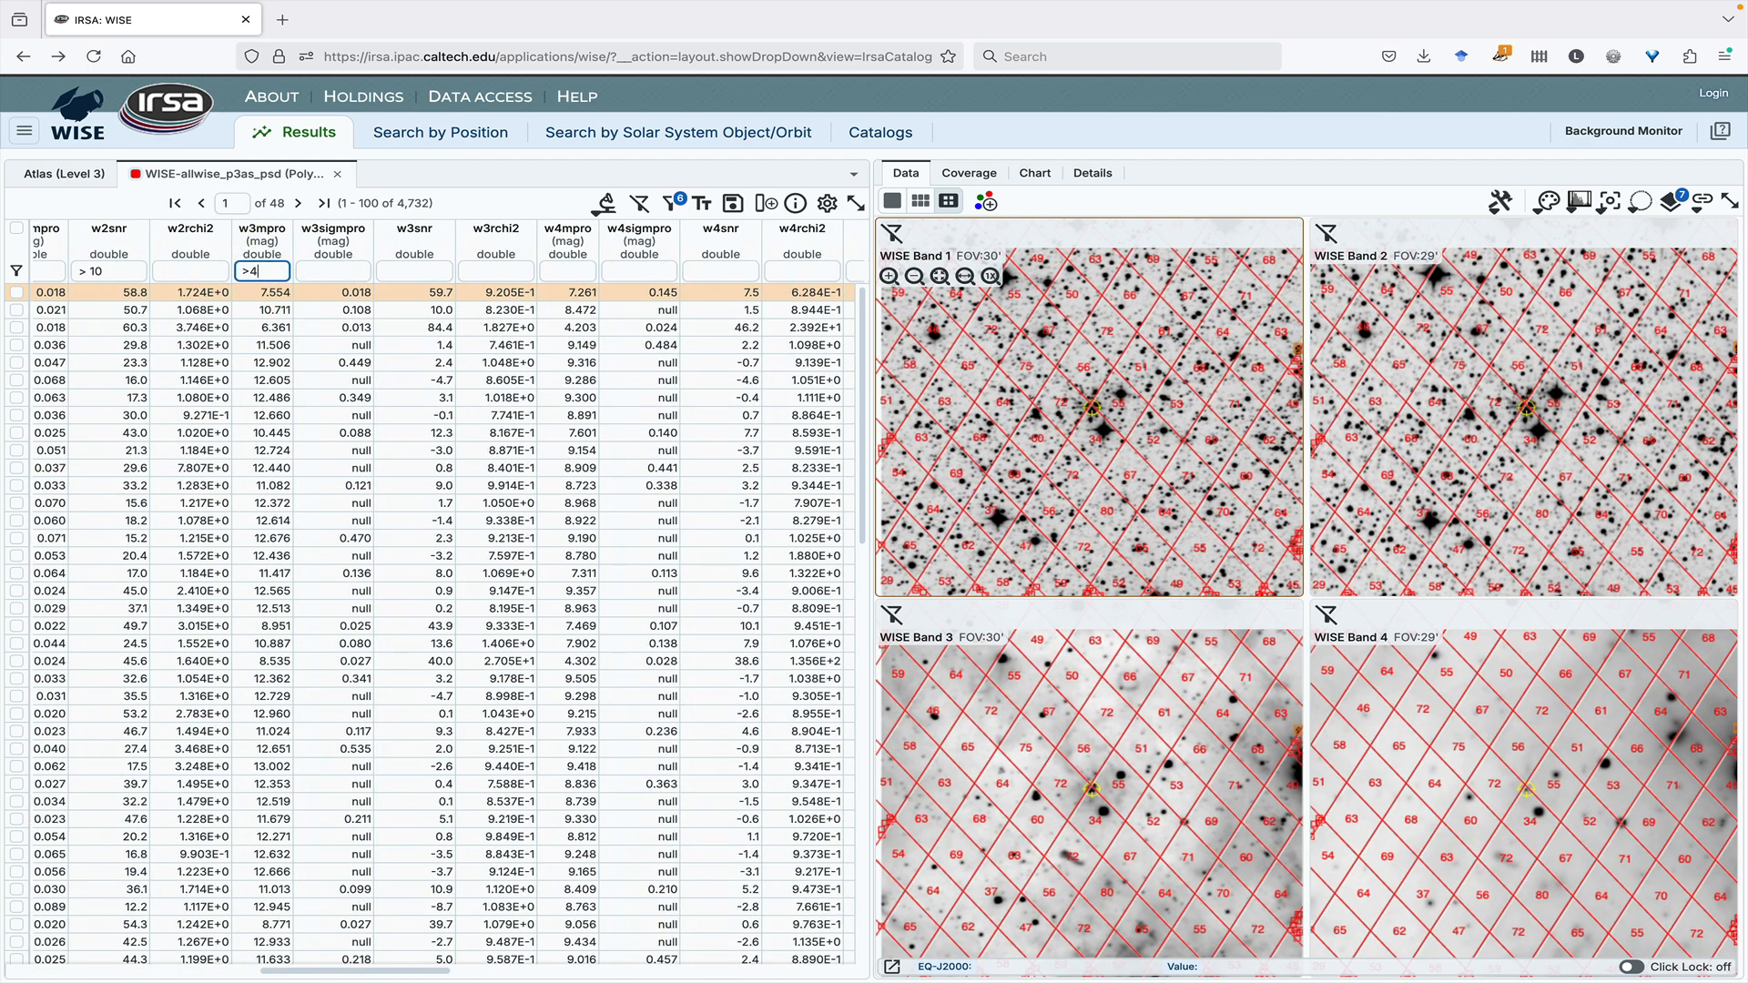
pyautogui.press('Return')
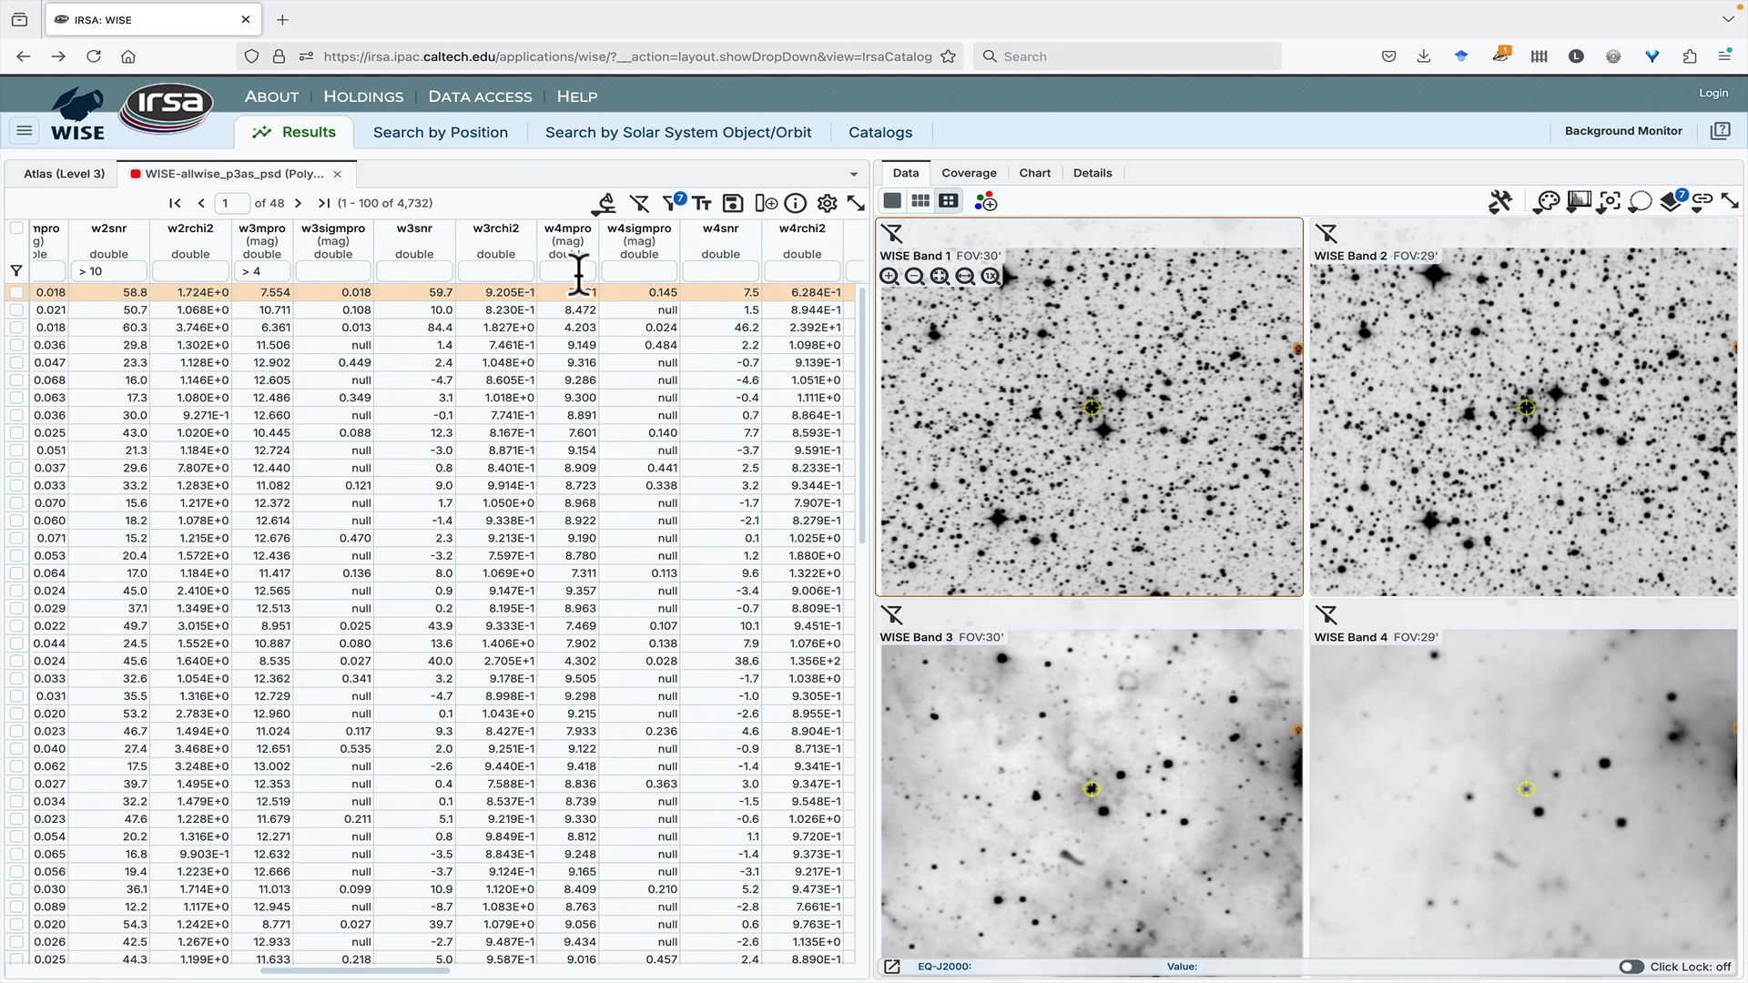
pyautogui.click(579, 273)
pyautogui.write('>0')
pyautogui.press('Return')
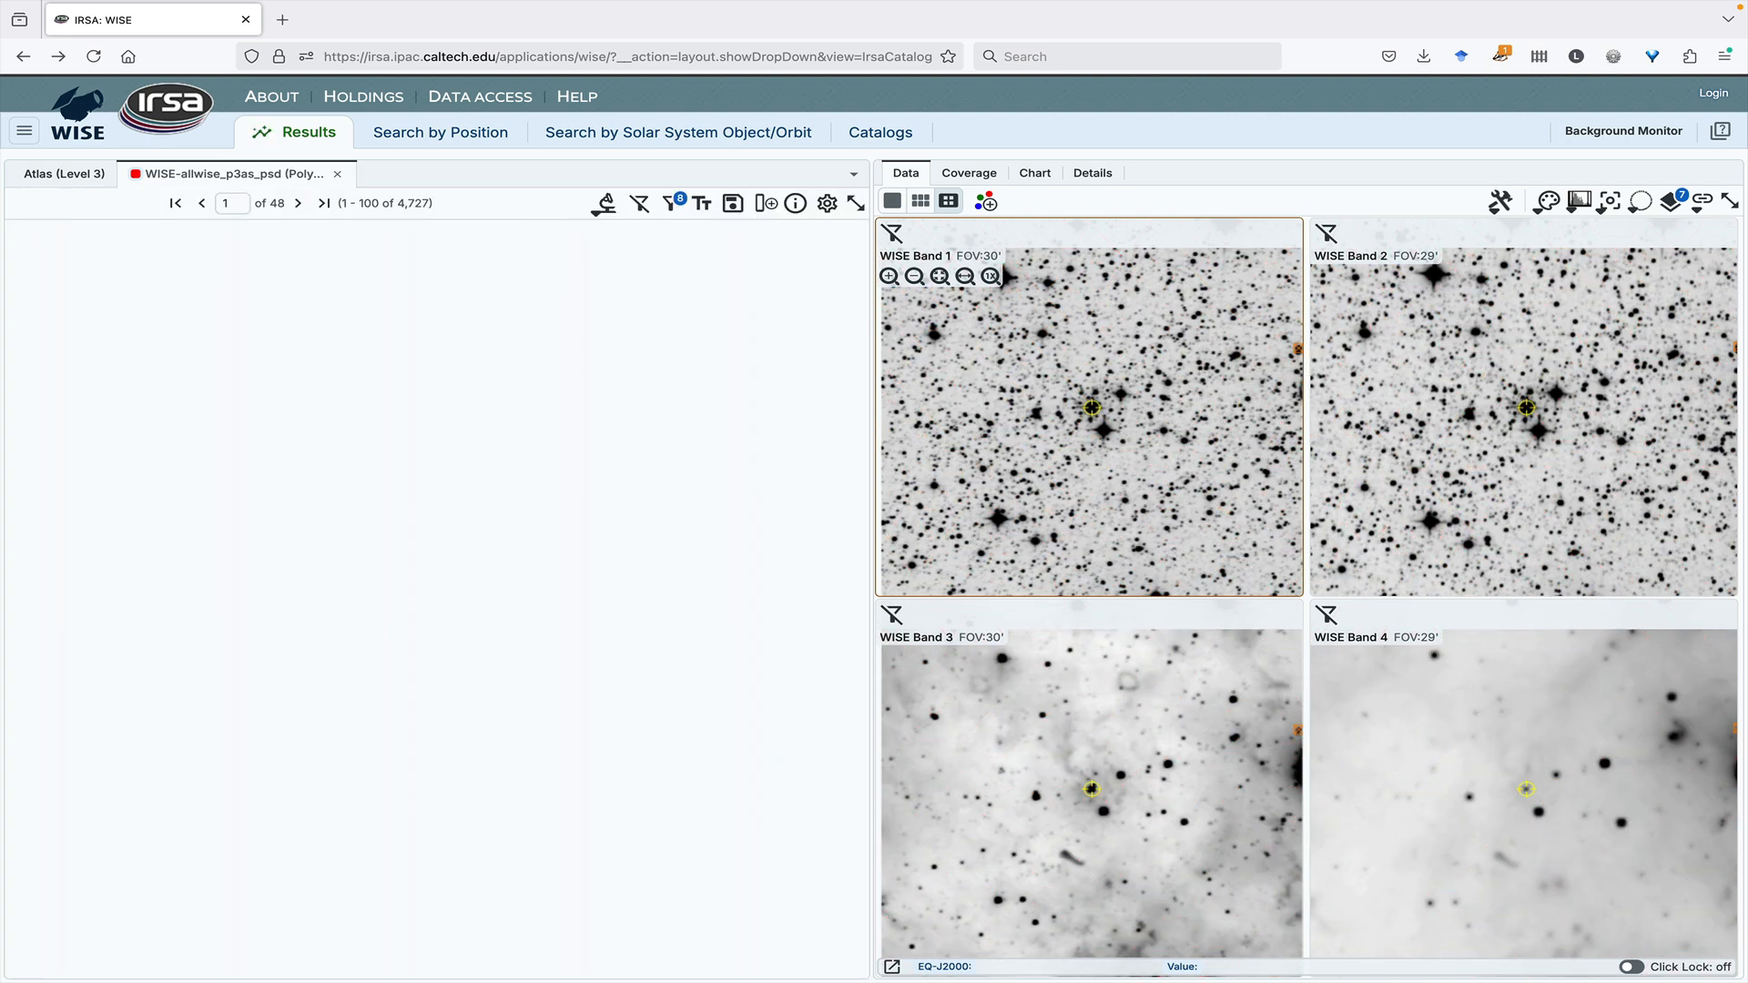
# Filter the cc_flags column of the catalog table to 0000.
pyautogui.hscroll(1, 582, 309)
pyautogui.hscroll(10, 580, 310)
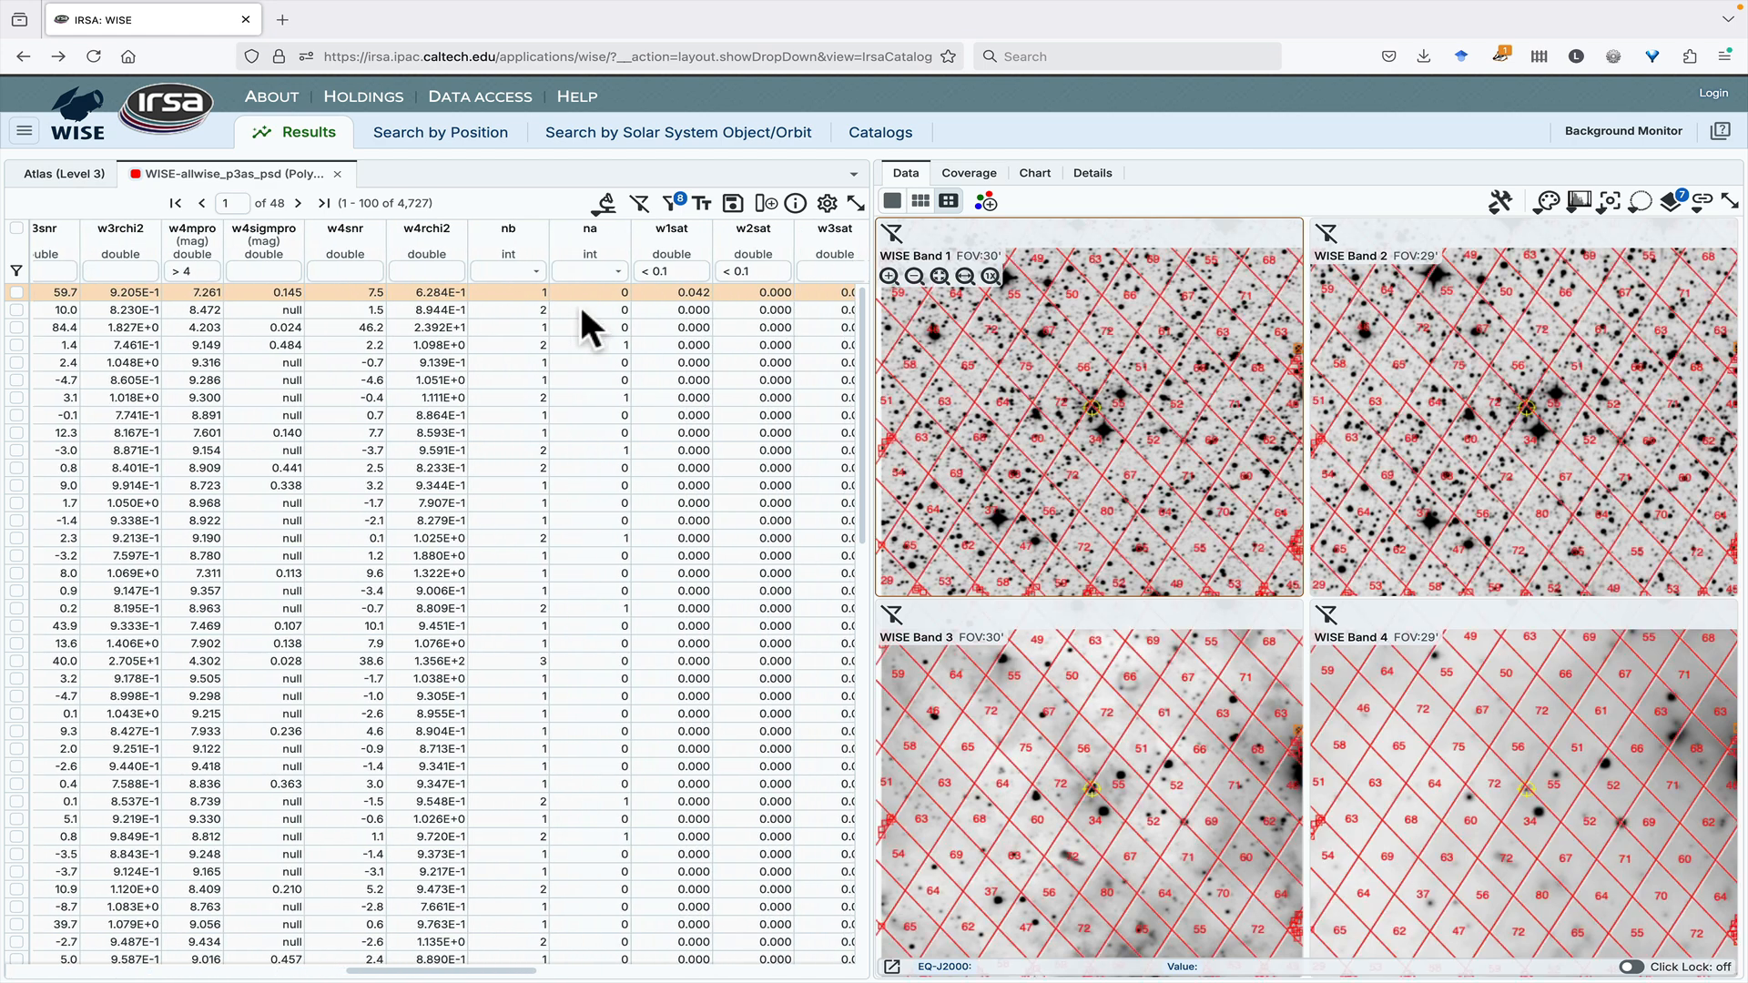
pyautogui.hscroll(3, 579, 309)
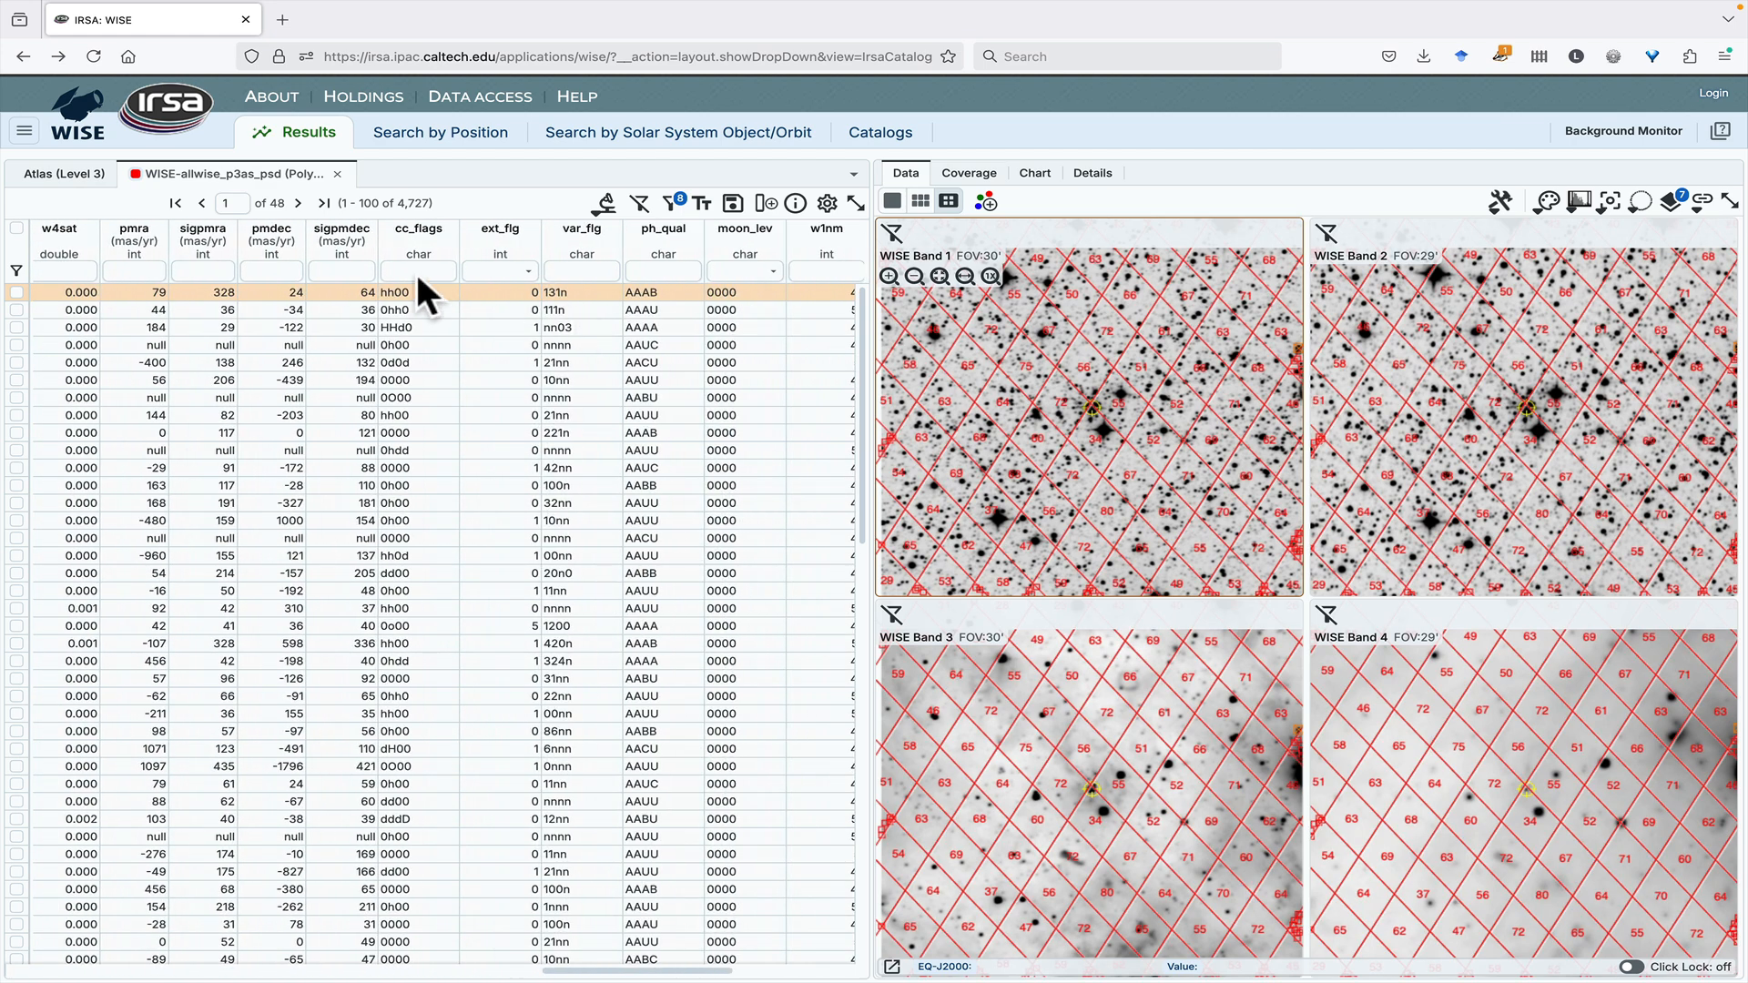
pyautogui.click(418, 271)
pyautogui.write('0000')
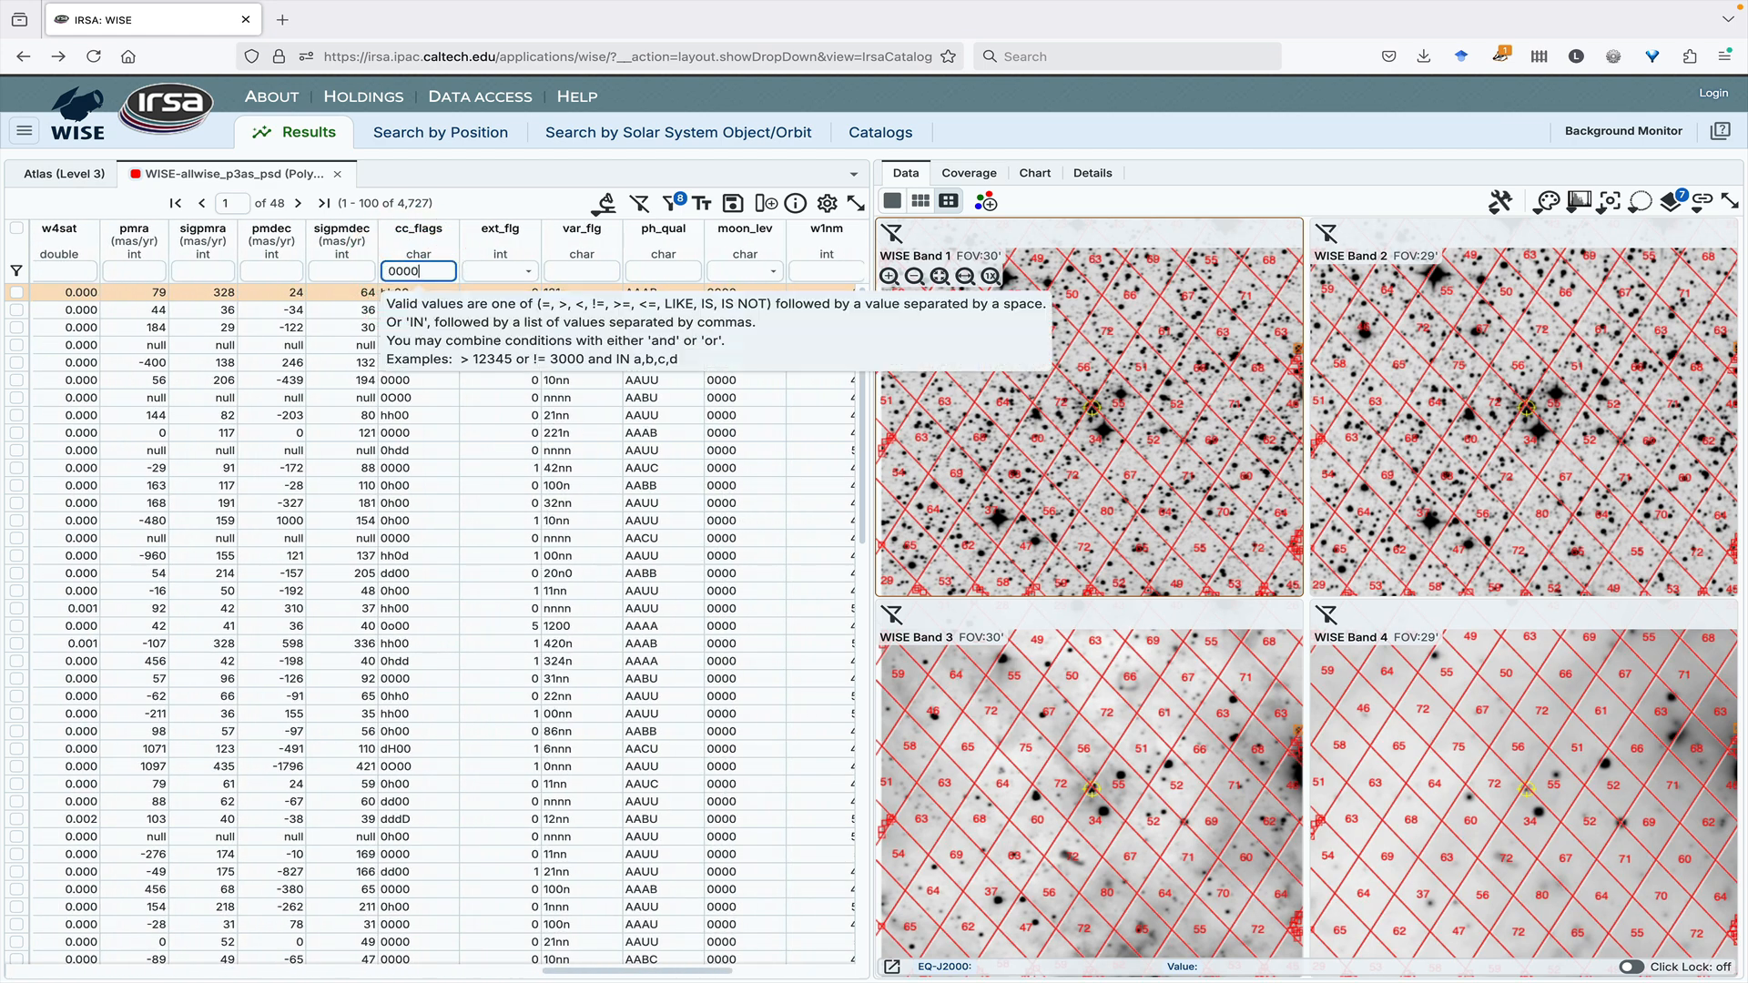
pyautogui.press('Return')
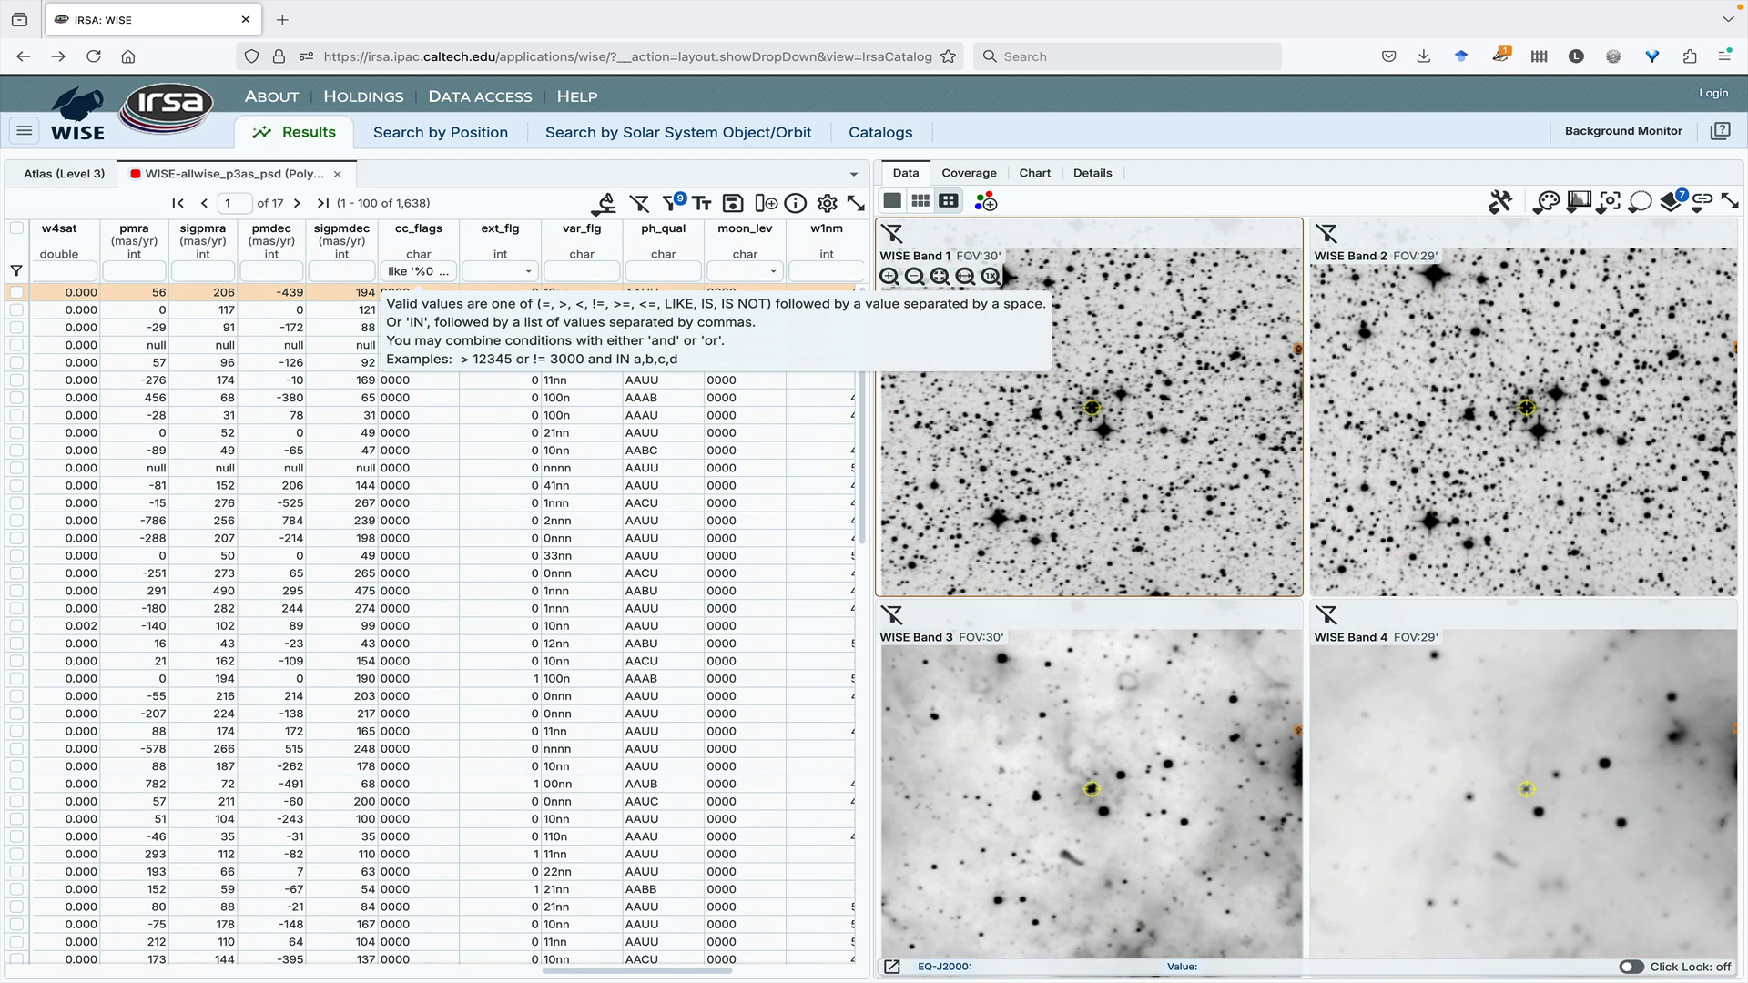
# Filter the ext_flg column to include only the value 0.
pyautogui.click(528, 271)
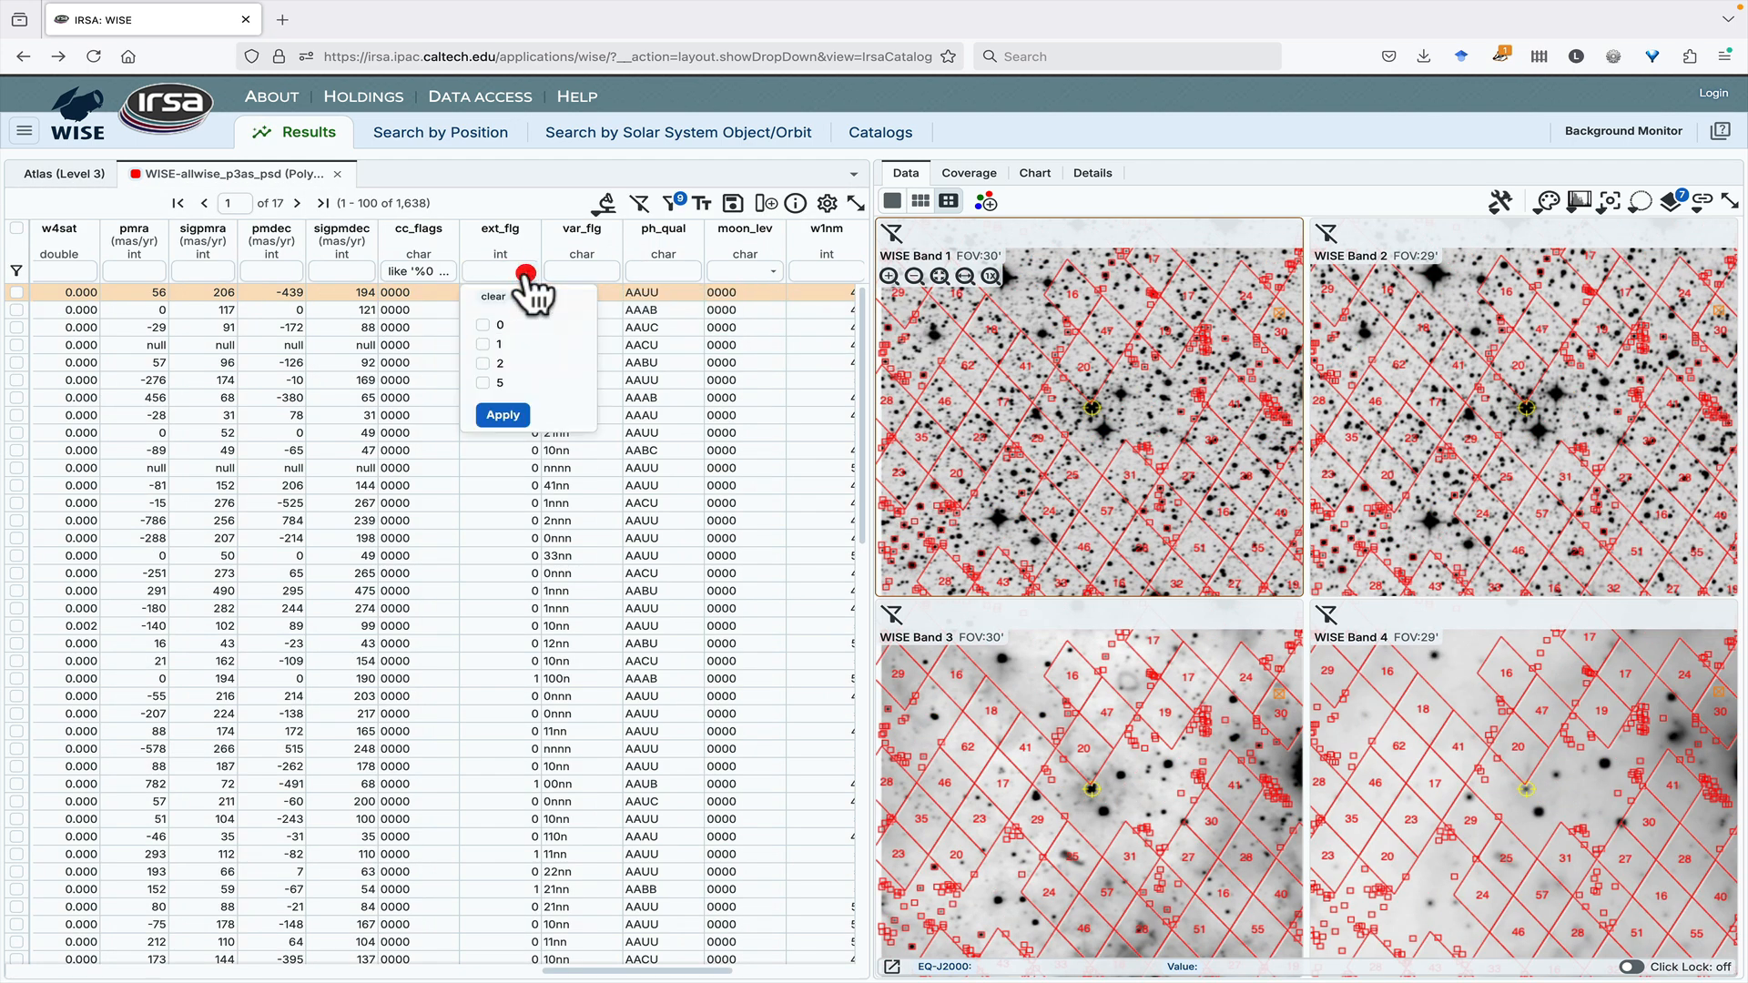
pyautogui.click(482, 326)
pyautogui.click(501, 415)
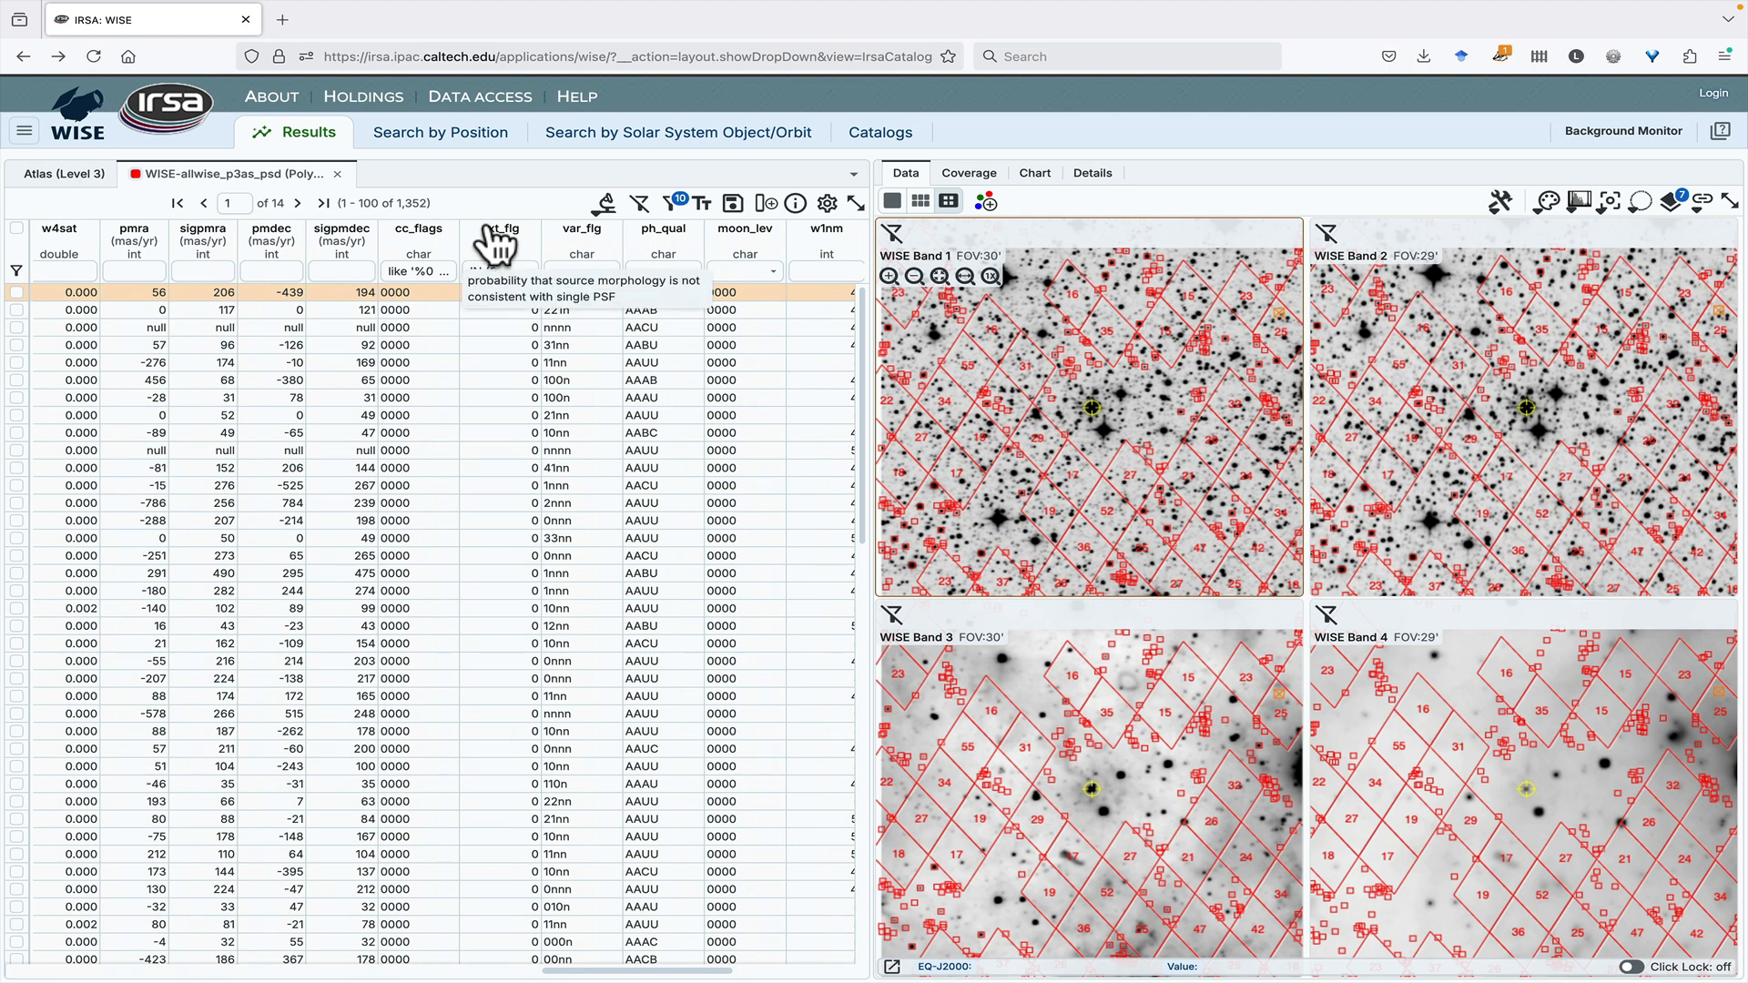
# Add a column named filtereddata with the preset function that sets filtered rows to 'true' and the rest to 'false'.
pyautogui.click(767, 202)
pyautogui.click(768, 244)
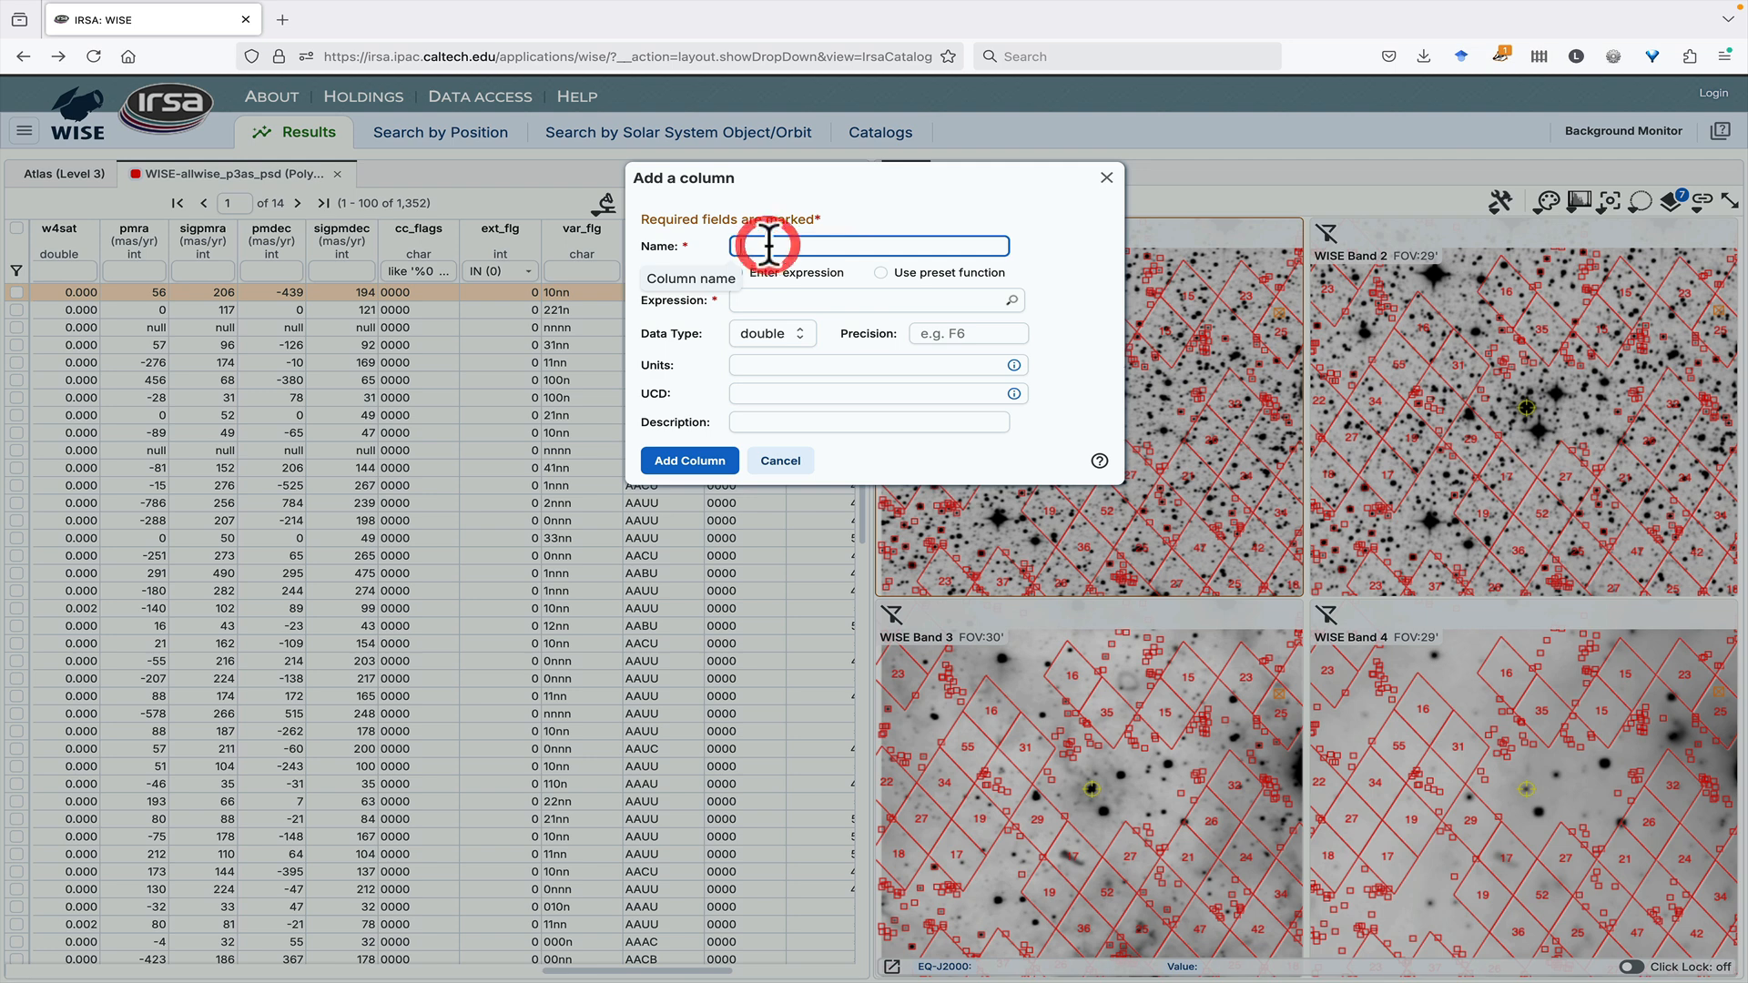
pyautogui.write('filtereddata')
pyautogui.click(880, 273)
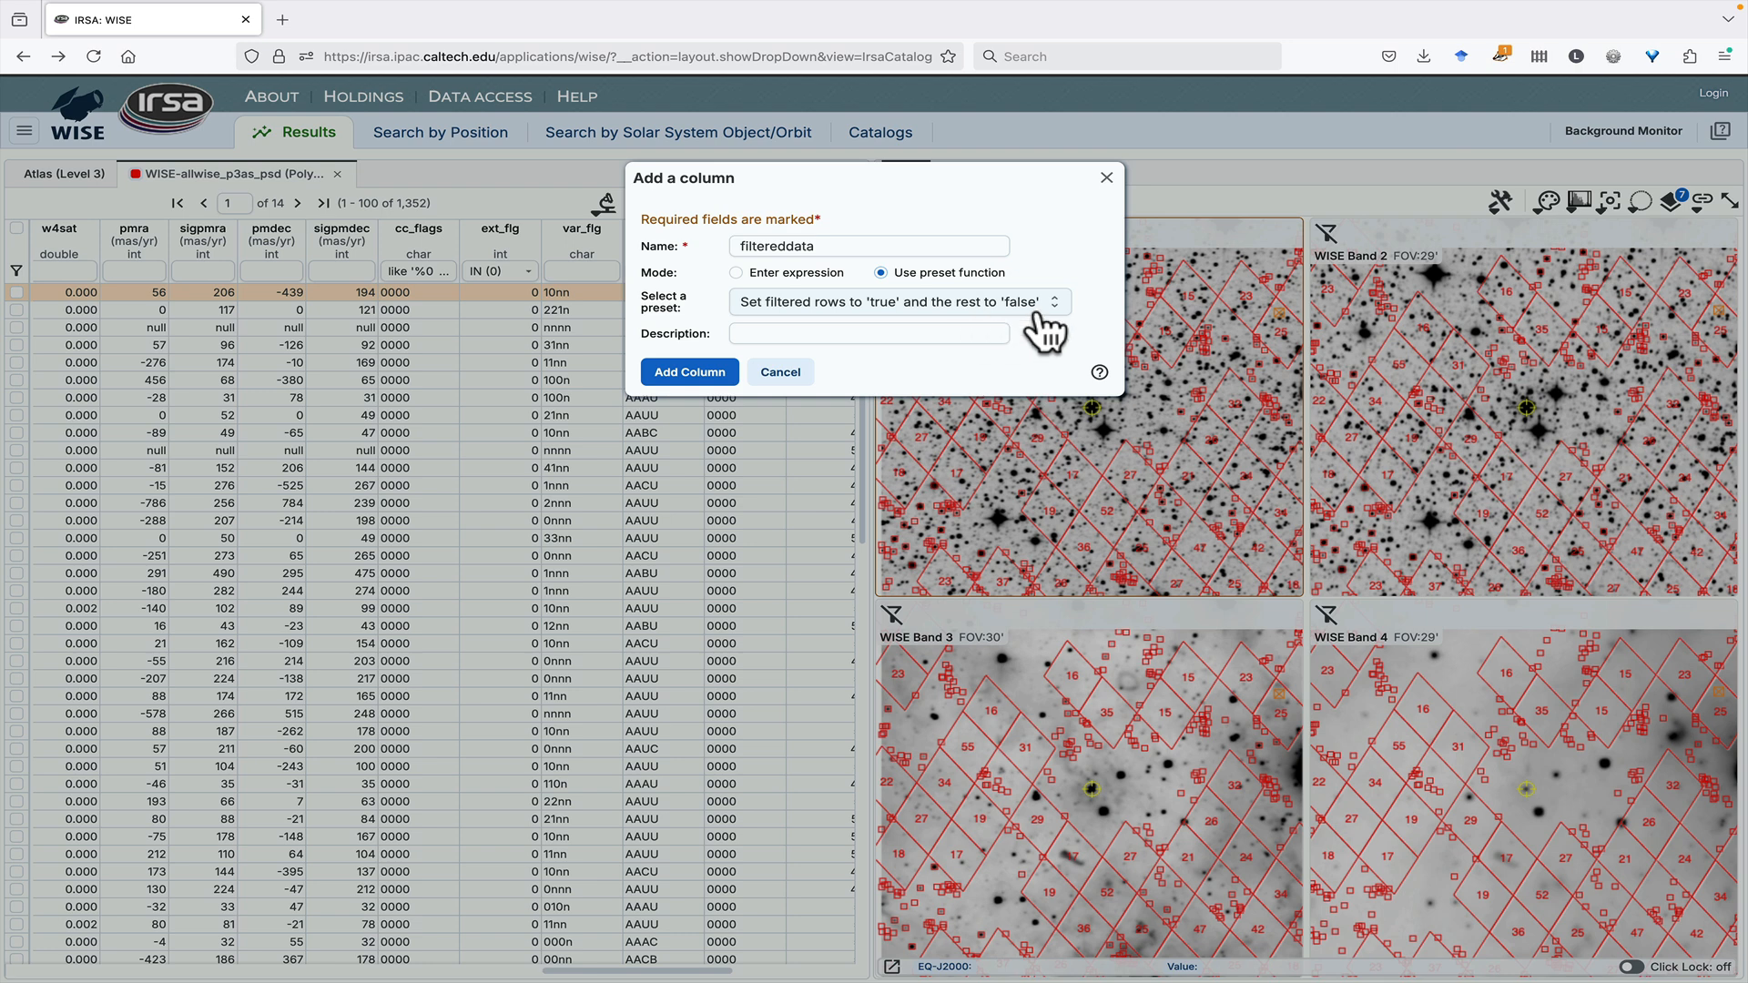
pyautogui.click(702, 371)
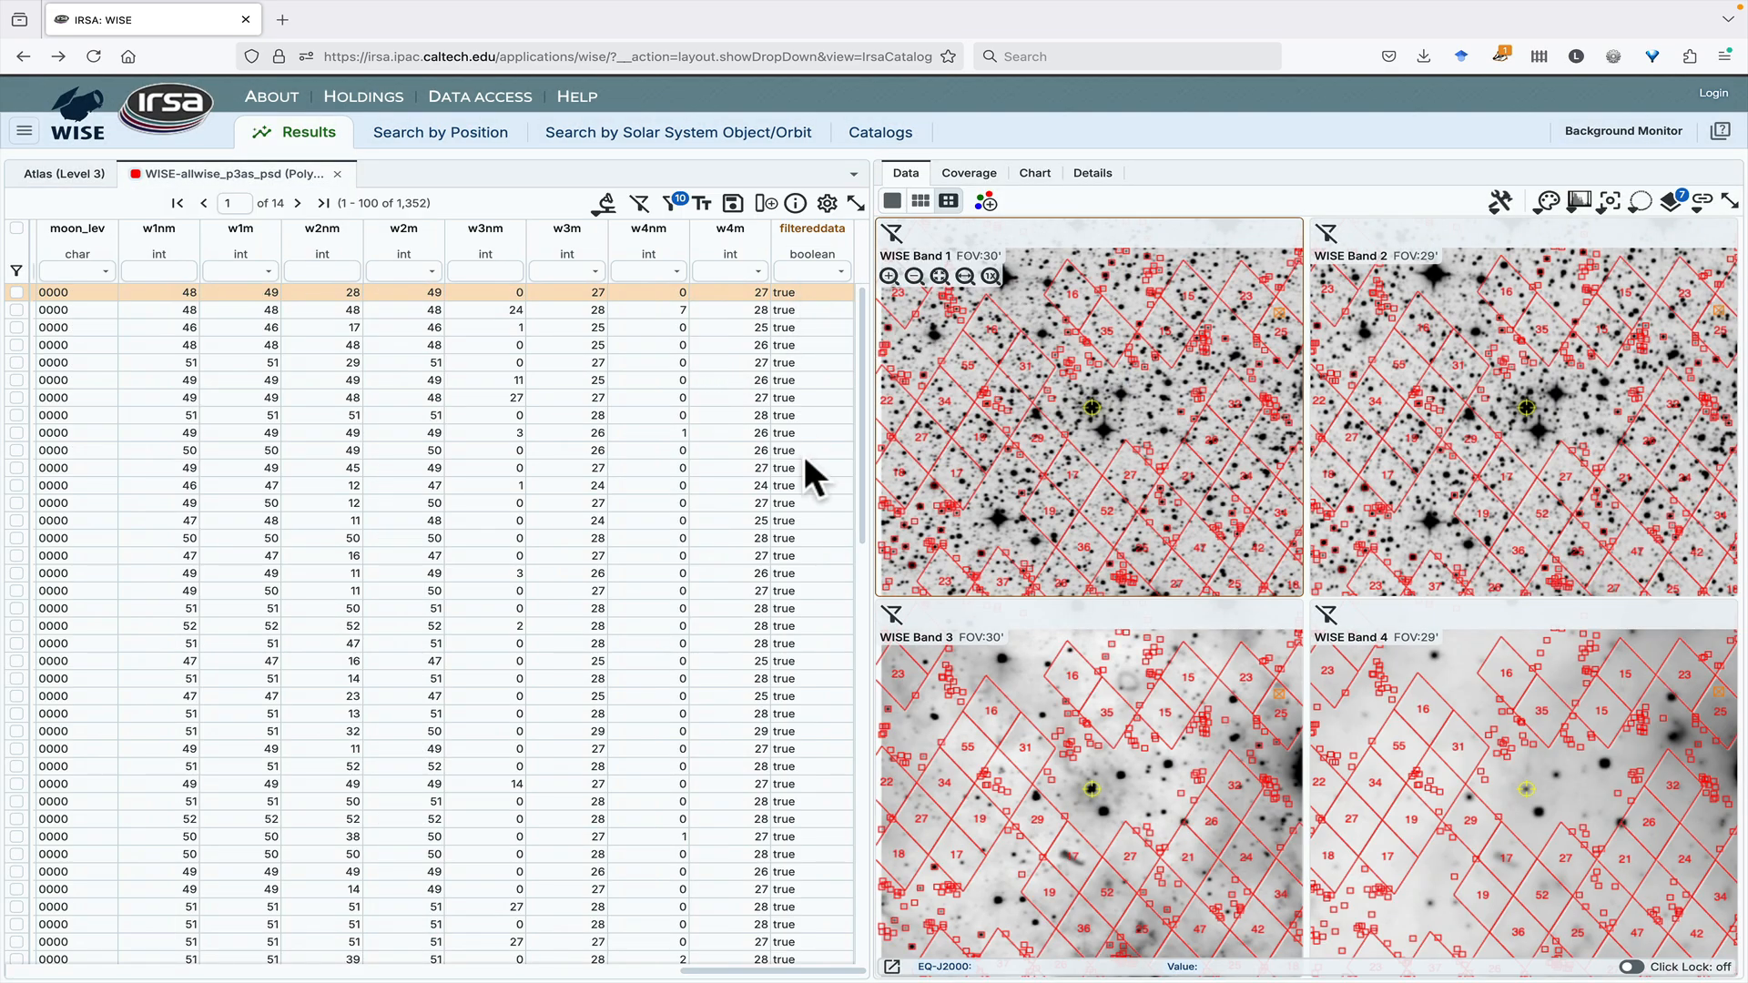
# Remove all filters from the catalog table, and filter the filtereddata column to include only true.
pyautogui.click(639, 202)
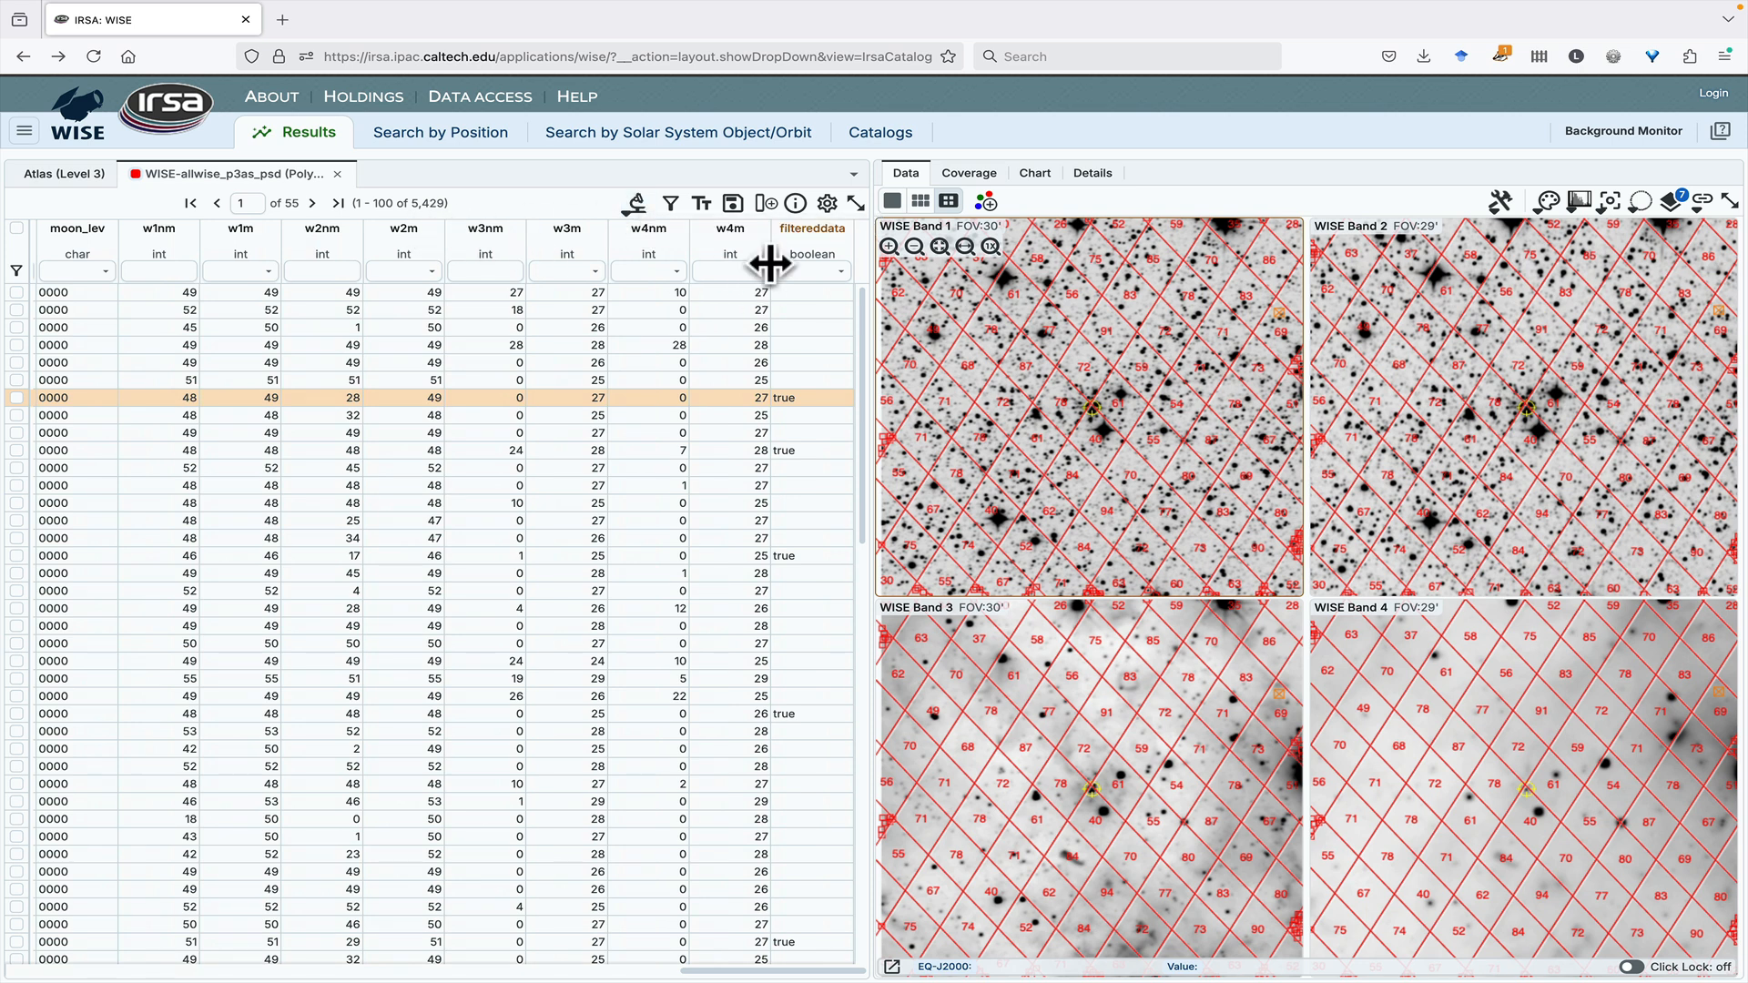
pyautogui.click(840, 271)
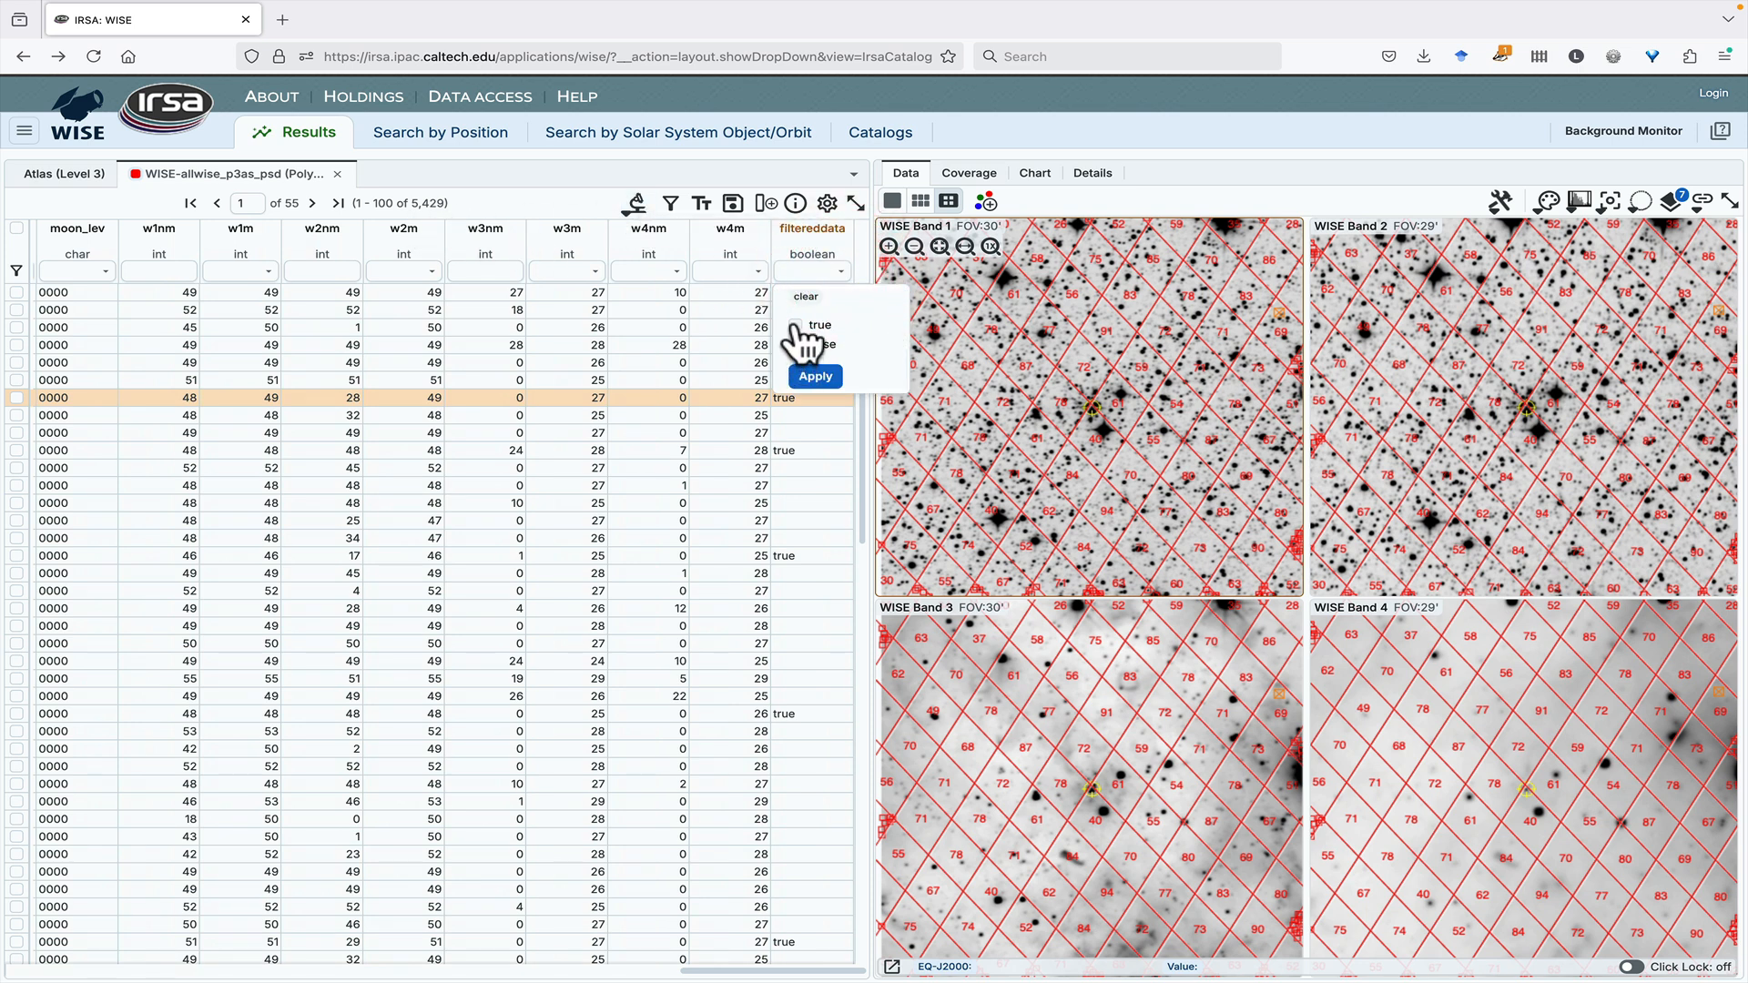
pyautogui.click(795, 325)
pyautogui.click(822, 377)
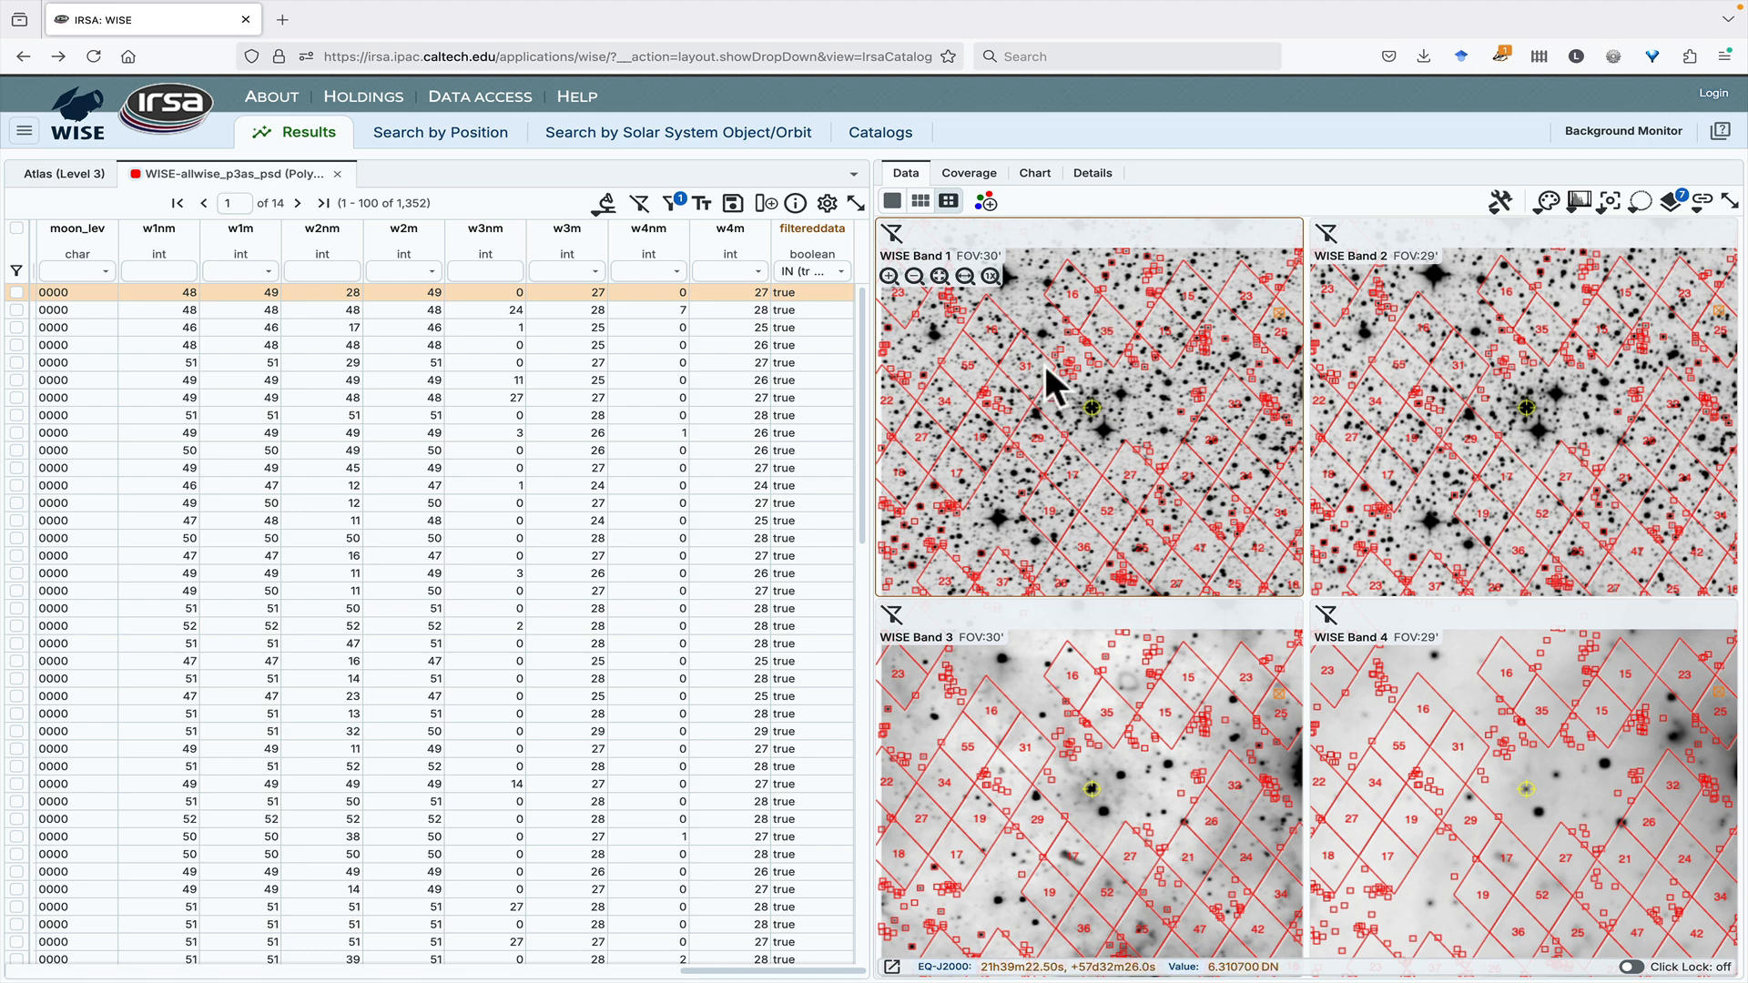
# Examine the filtered sources overlaid on the WISE images at closer zoom, and display their ra–dec chart.
pyautogui.scroll(5, 1047, 364)
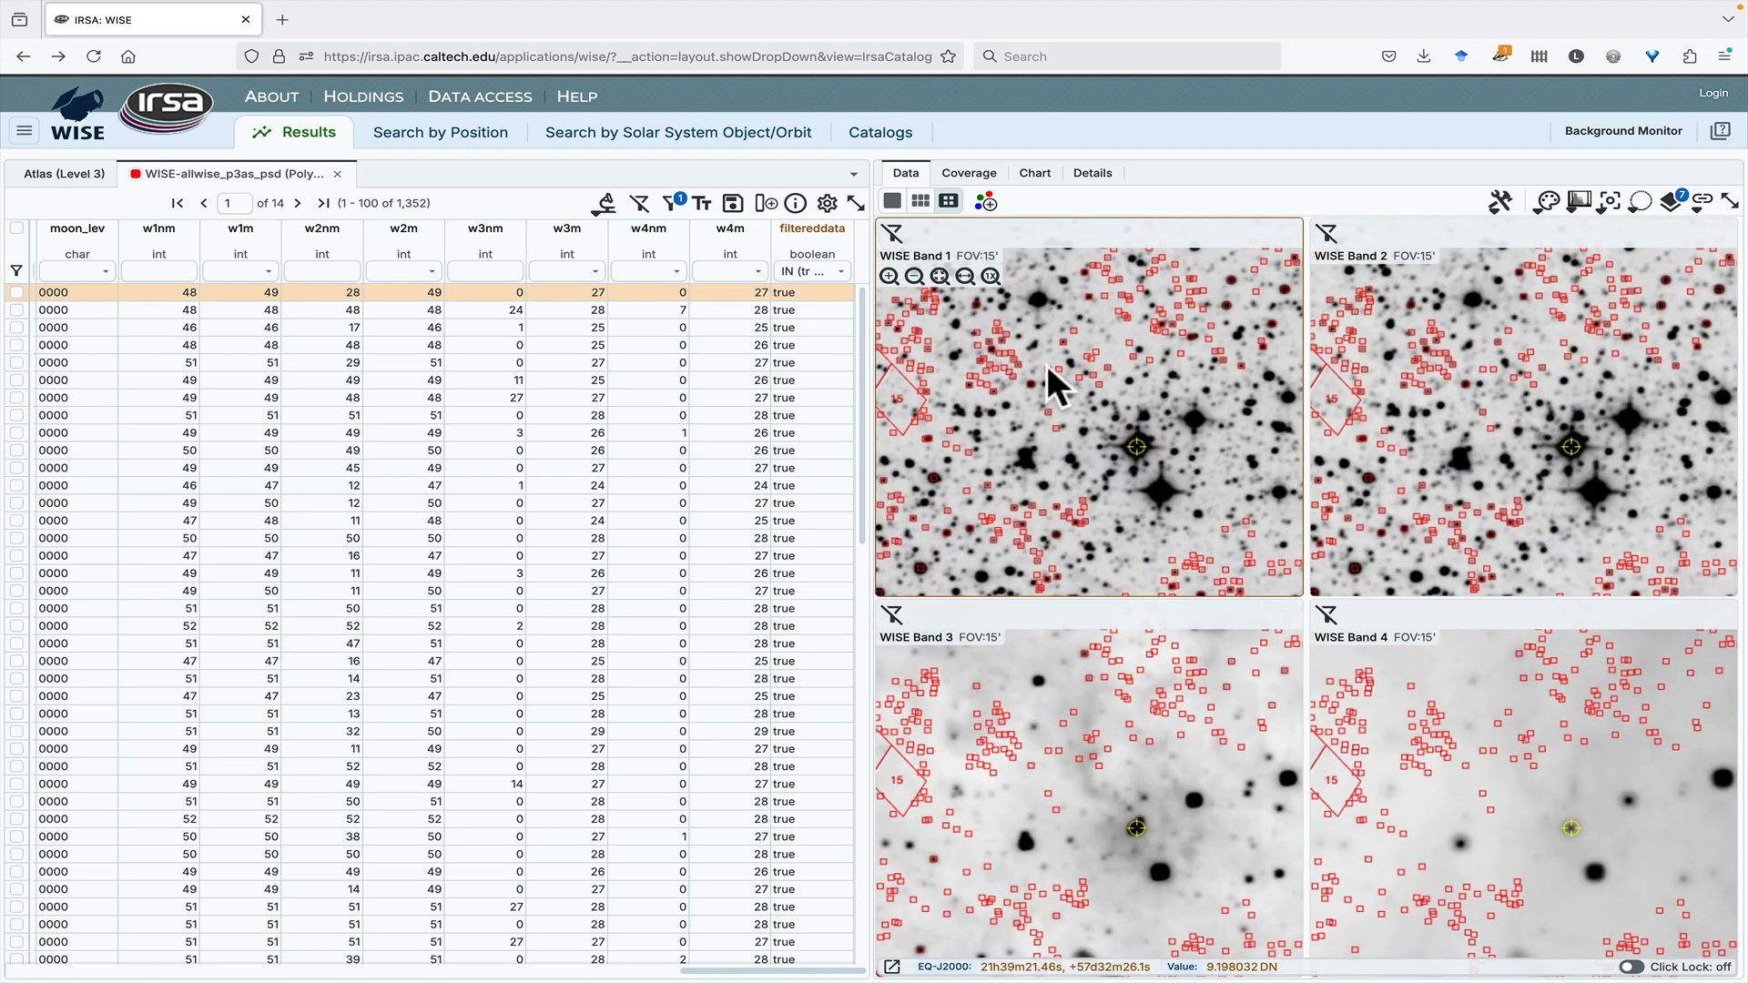
pyautogui.scroll(-4, 1046, 364)
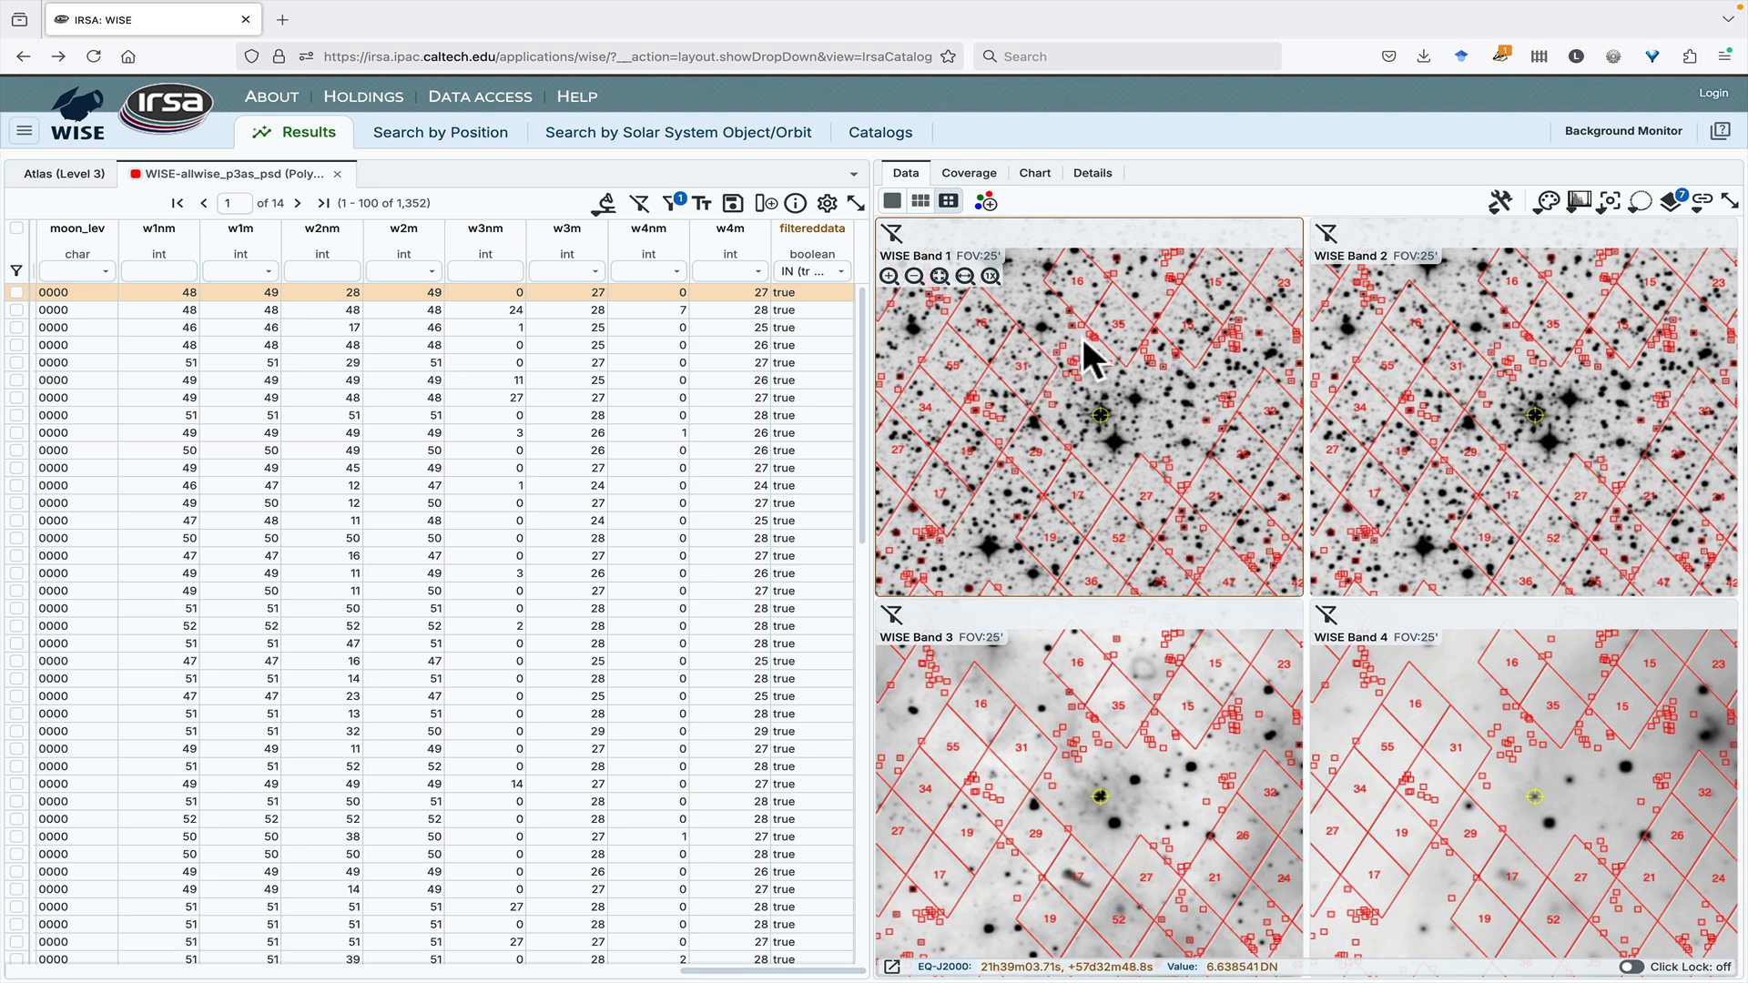
pyautogui.click(1036, 174)
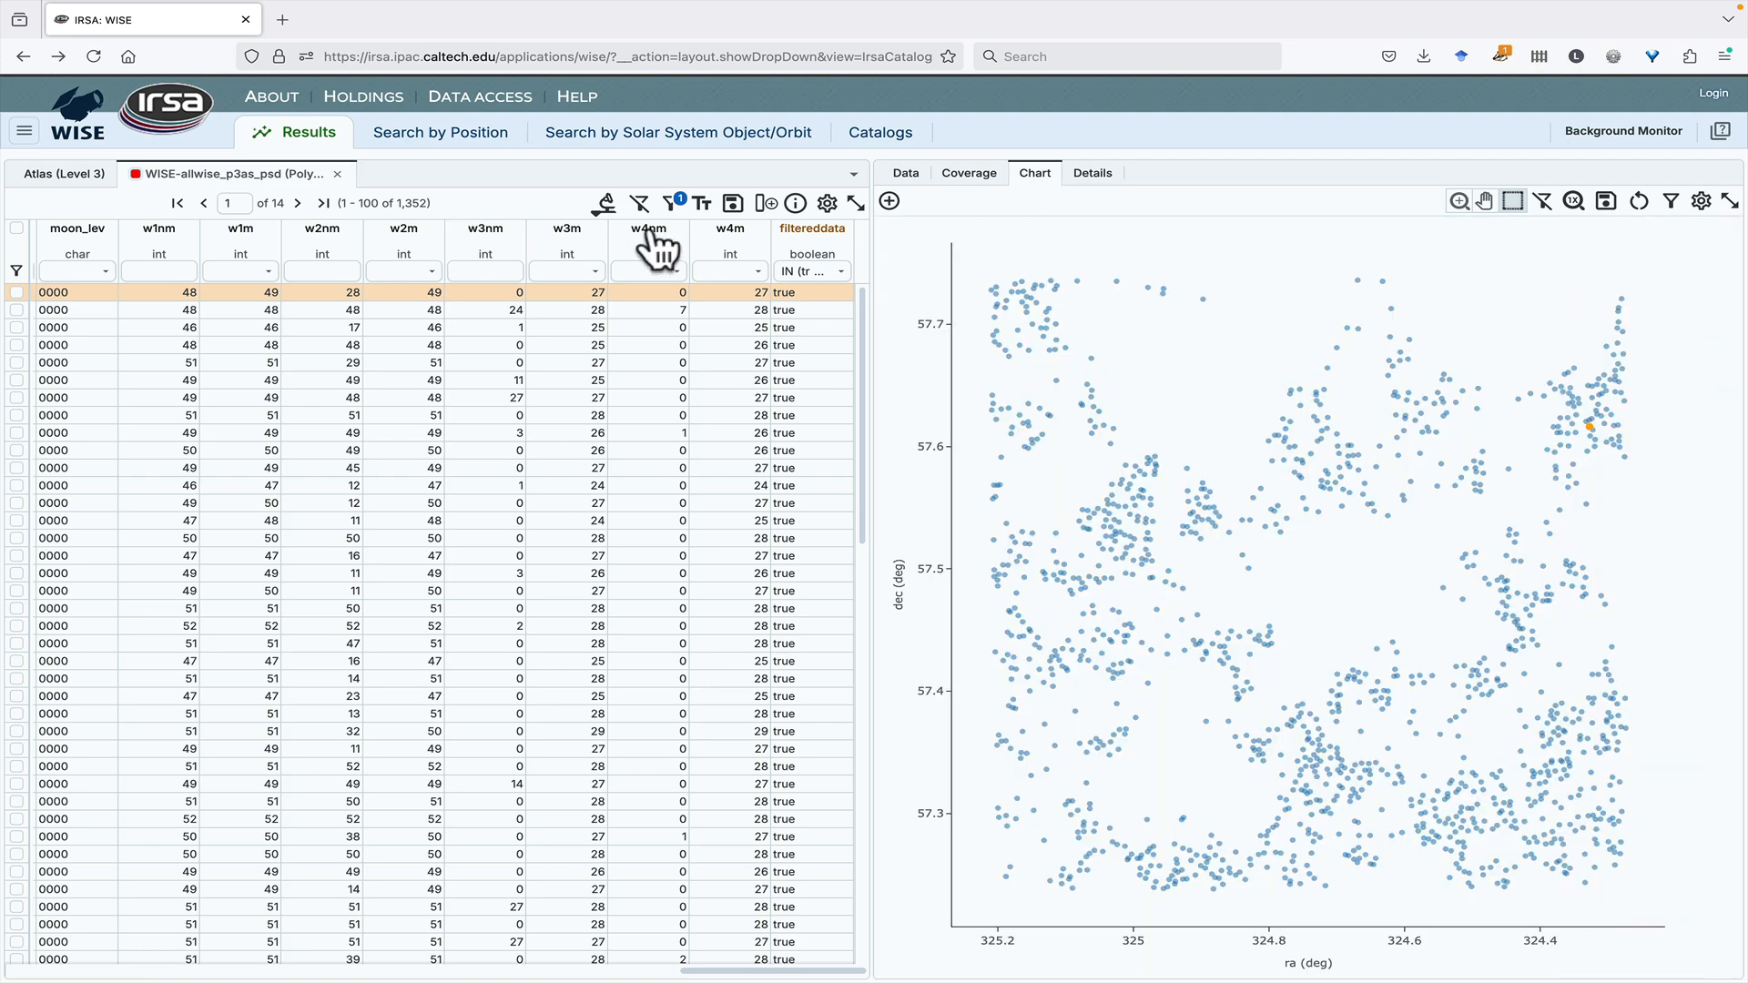
# Clear the filtereddata filter to chart the full catalog, and restrict the column to true again.
pyautogui.click(641, 210)
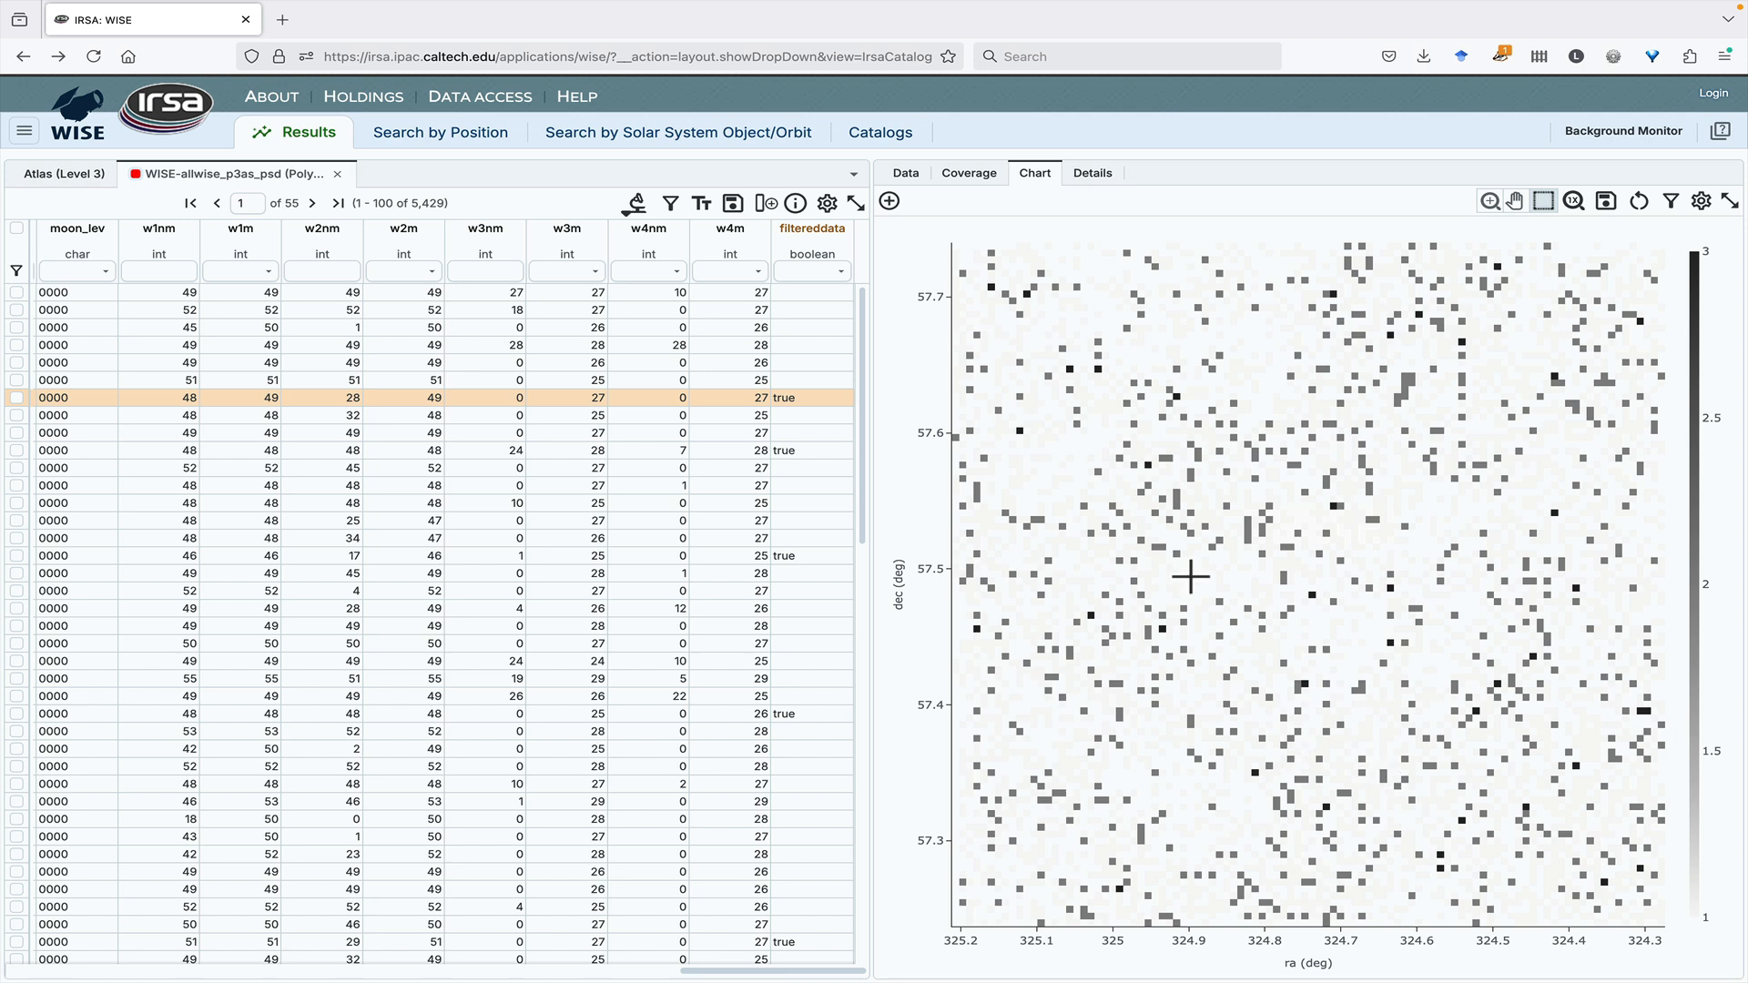
pyautogui.click(838, 271)
pyautogui.click(797, 325)
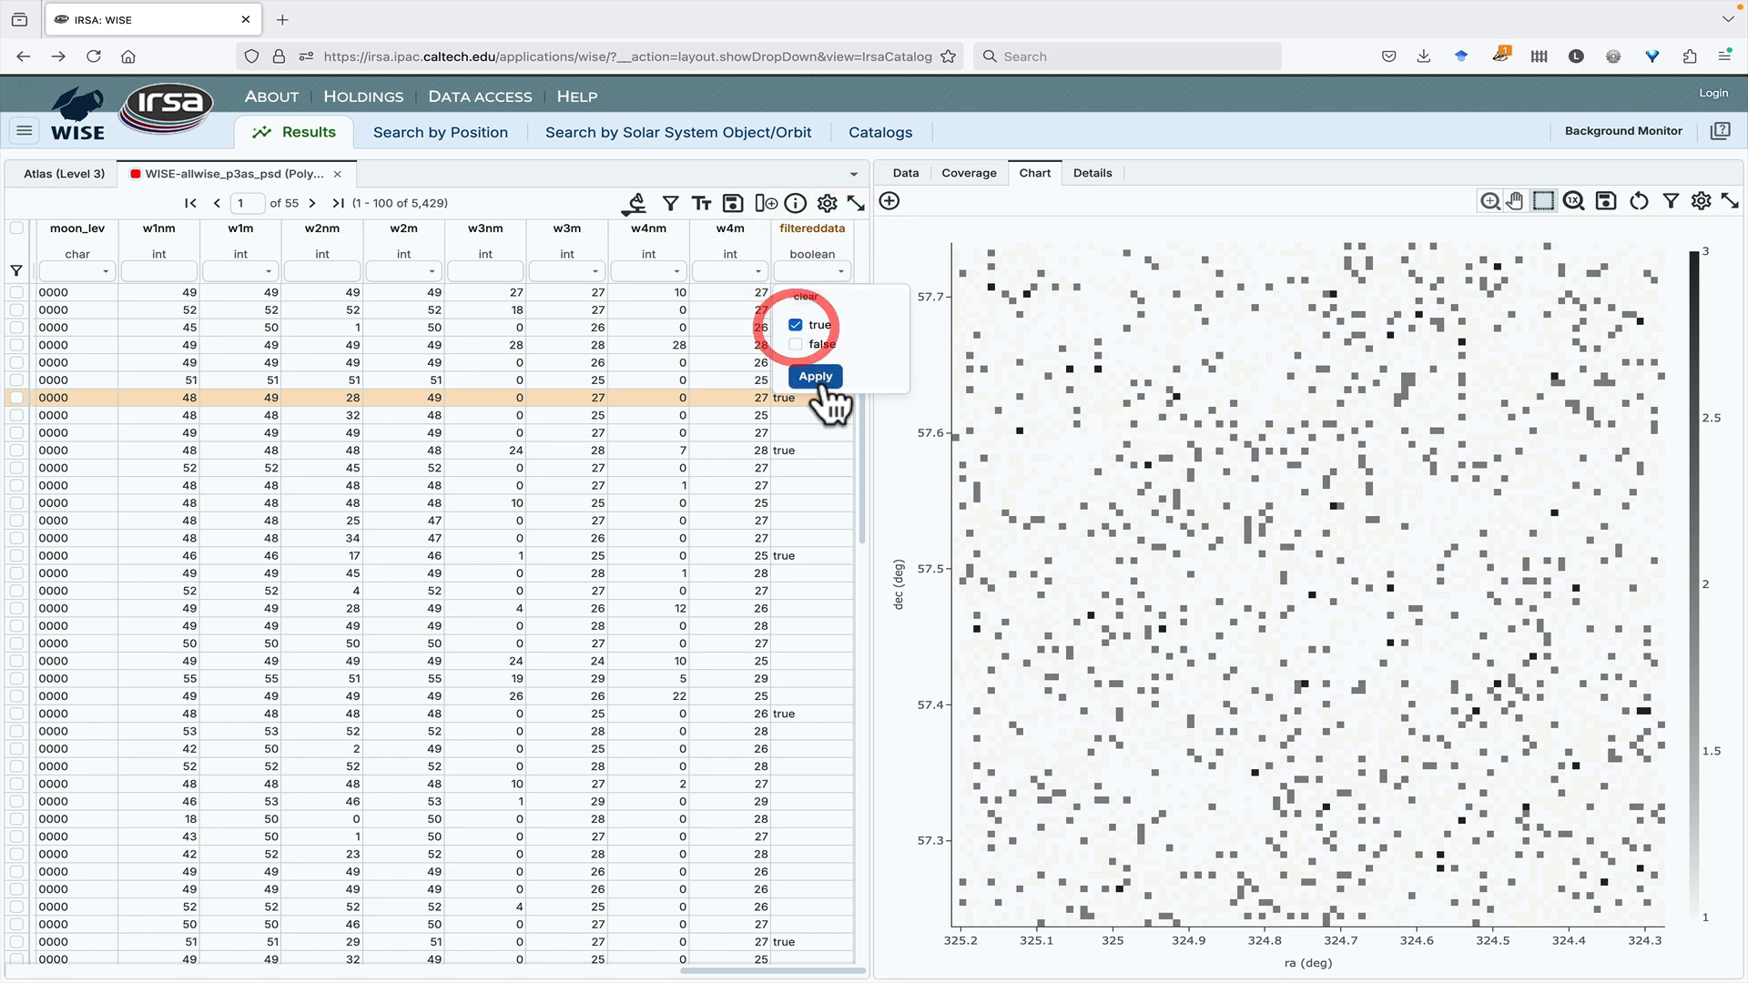
pyautogui.click(819, 377)
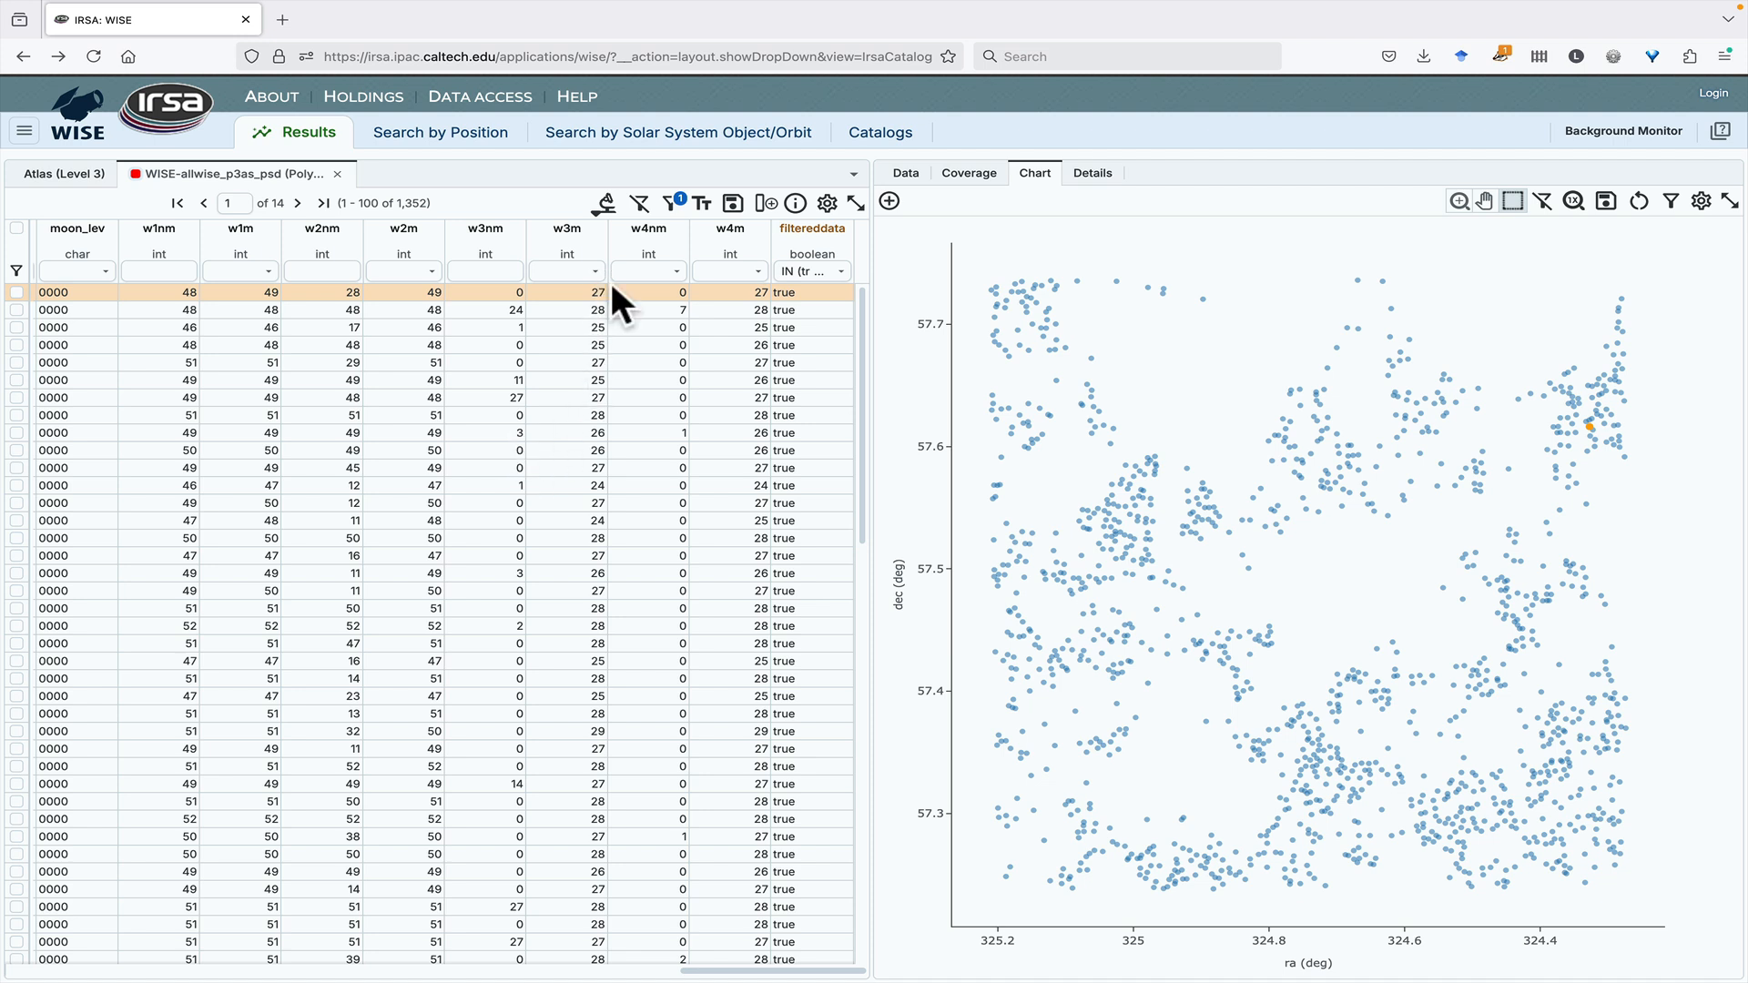
# Start saving the filtered catalog table and show the available file formats.
pyautogui.click(735, 204)
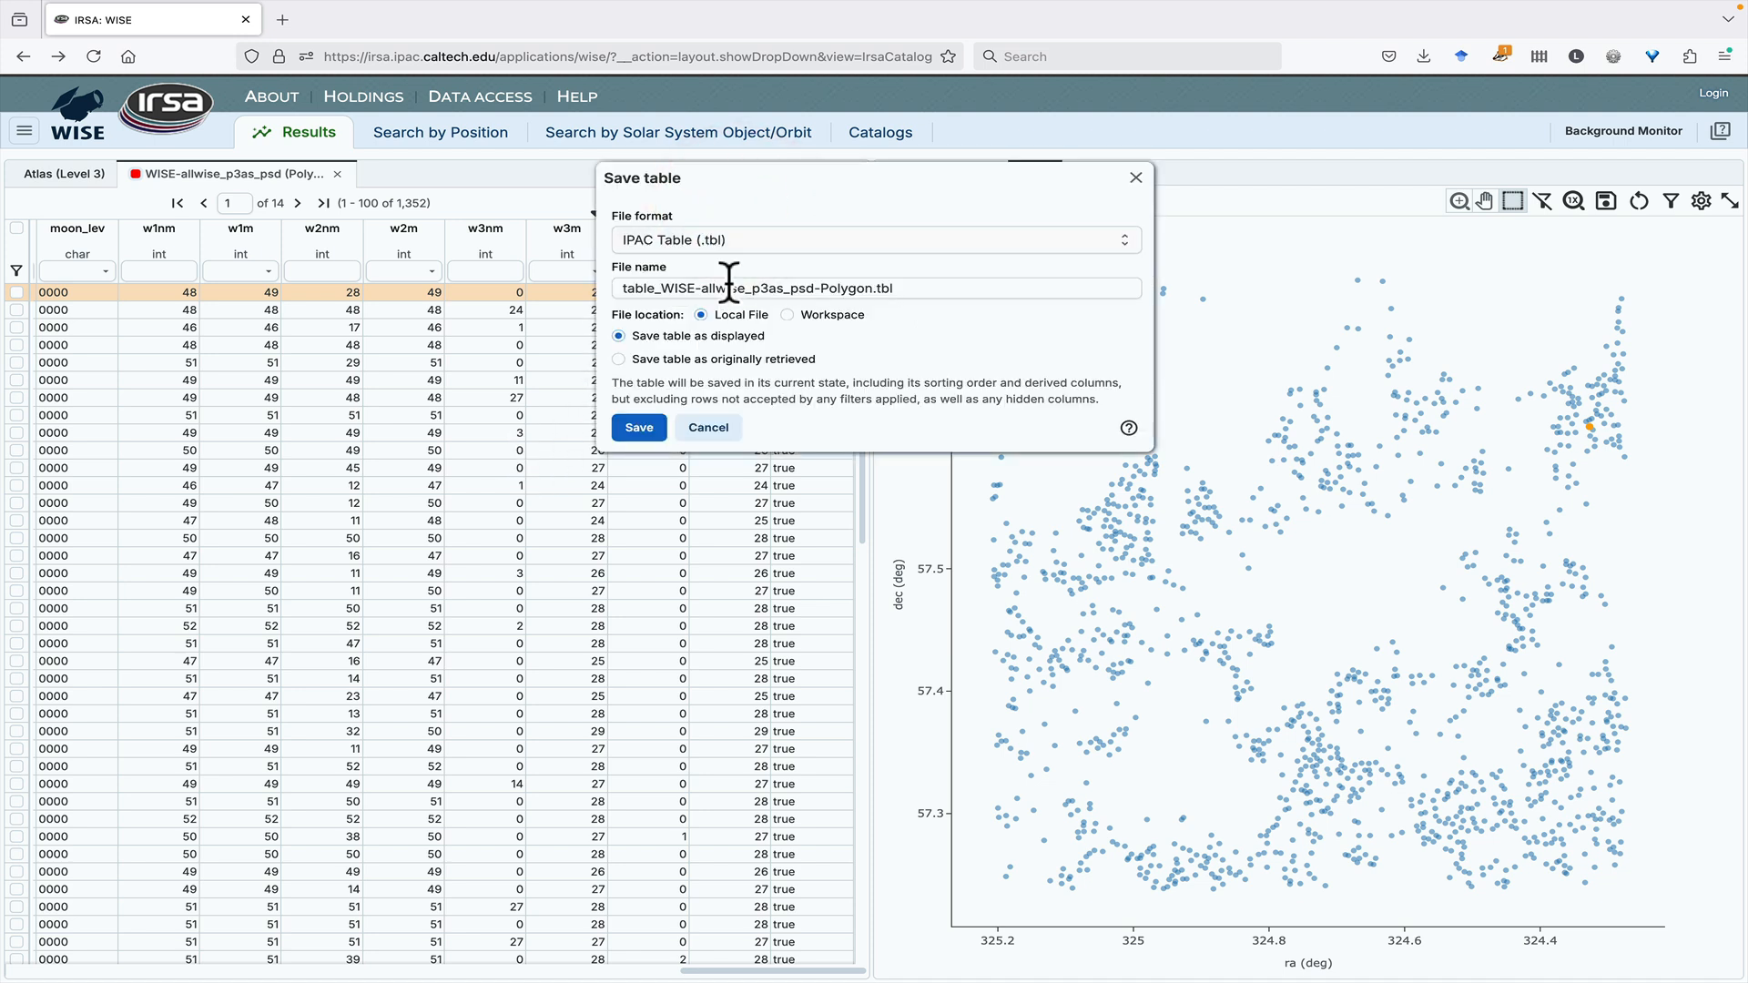
pyautogui.click(752, 247)
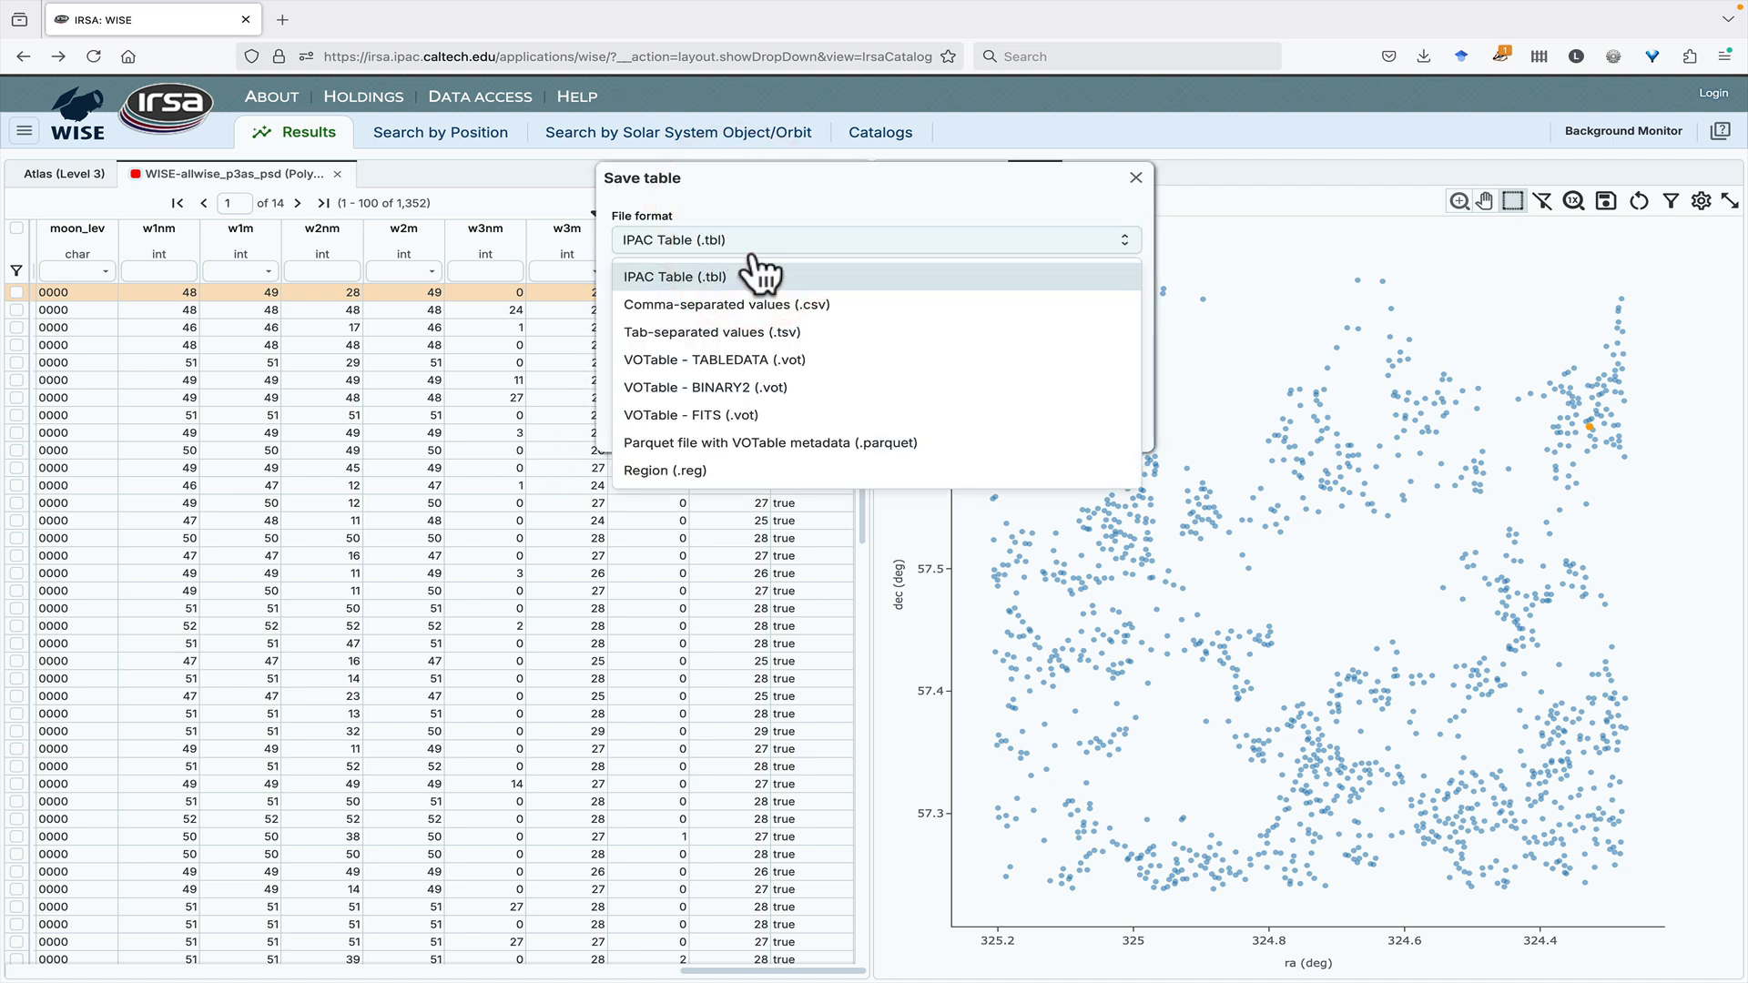